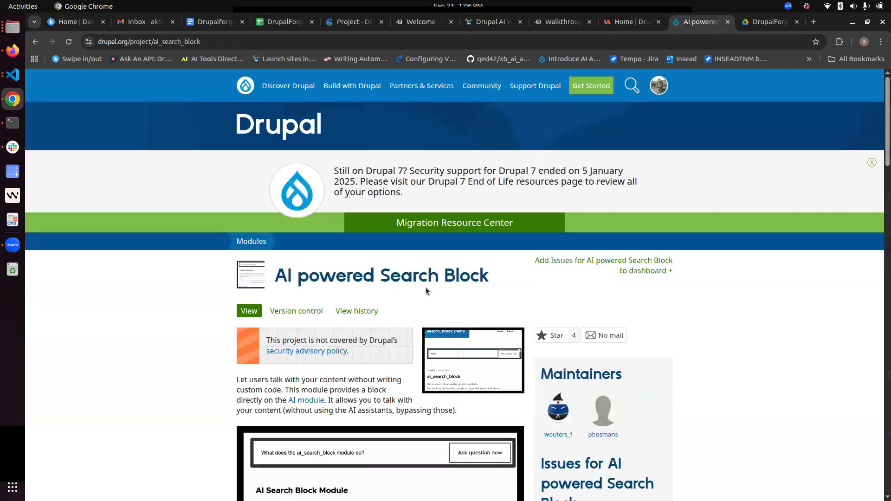
- Review the AI powered Search Block project page and the home page of the Umami demo site
scroll(300, 342, "down", 4)
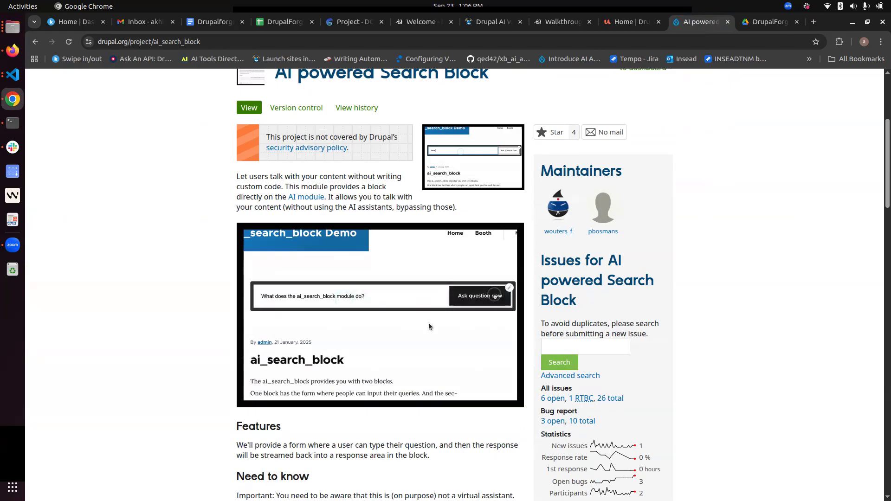
scroll(428, 326, "down", 3)
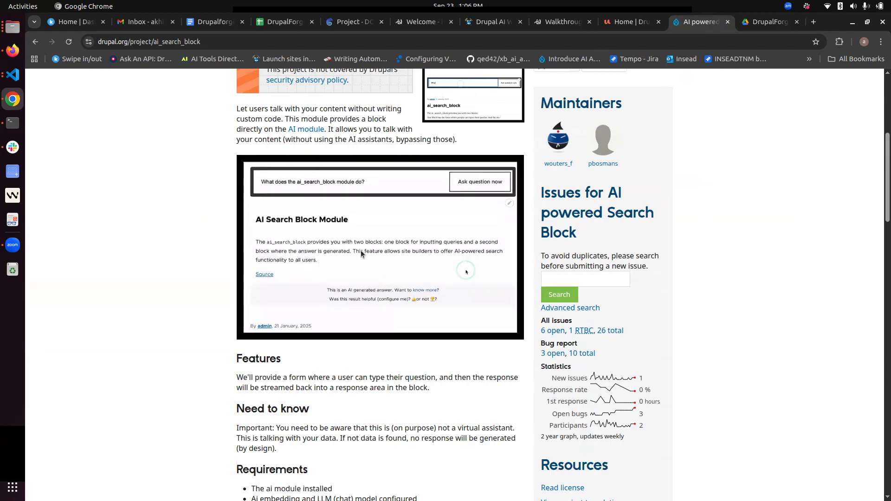
left_click(617, 18)
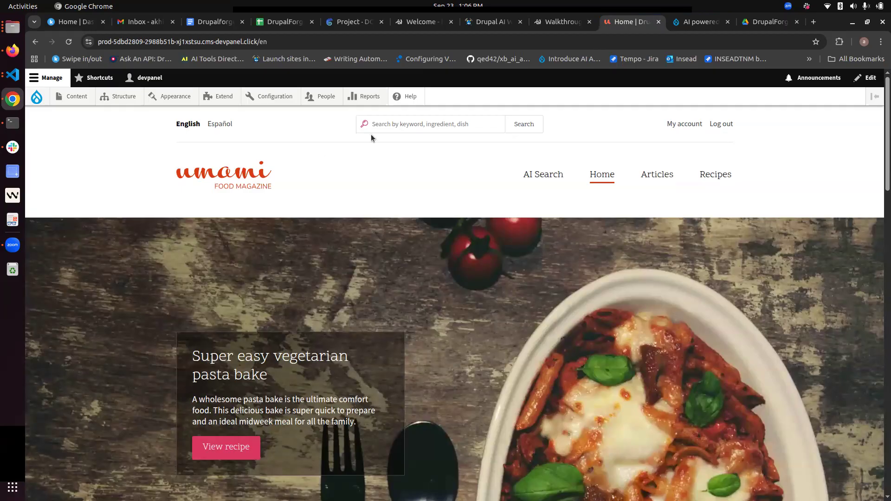
scroll(438, 185, "down", 4)
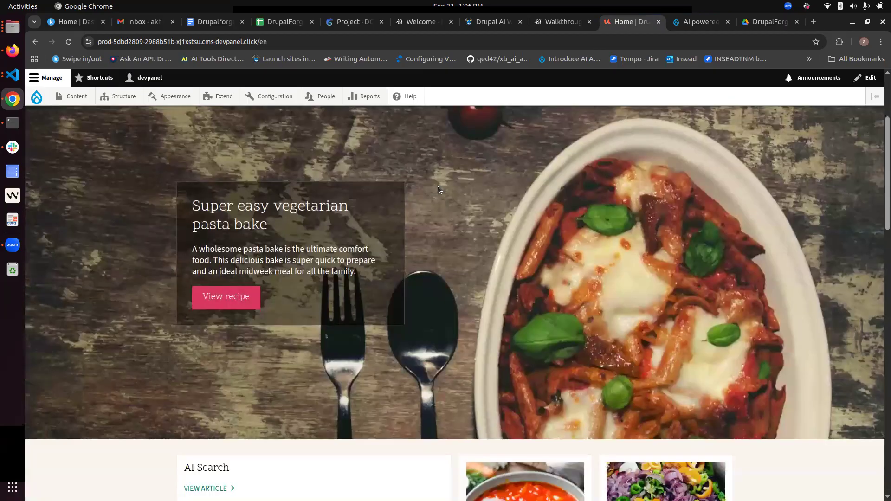
scroll(327, 341, "up", 4)
scroll(326, 342, "down", 1)
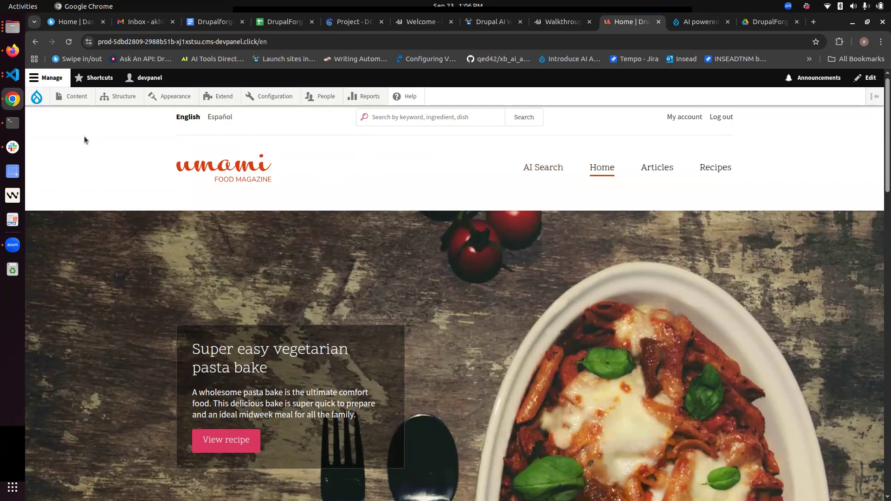
- Open the configuration of the AI Search block placed in the Content region of the Umami block layout
mouse_move(124, 95)
left_click(129, 116)
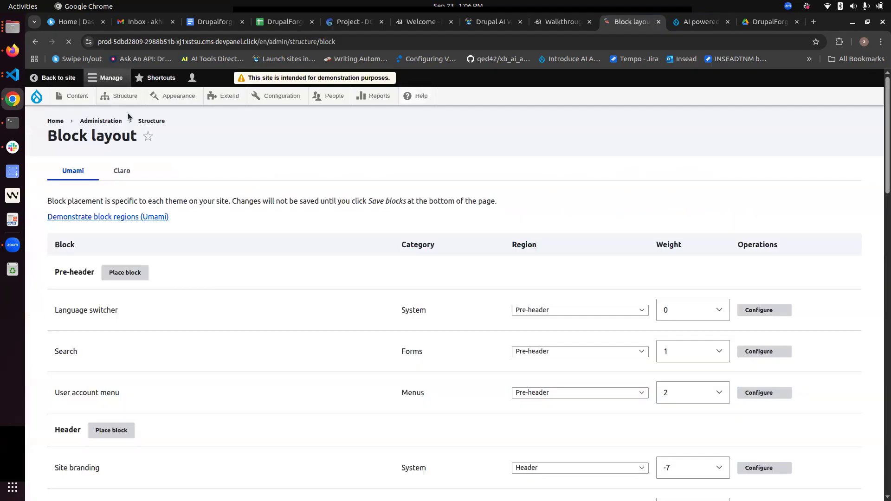
scroll(195, 297, "down", 10)
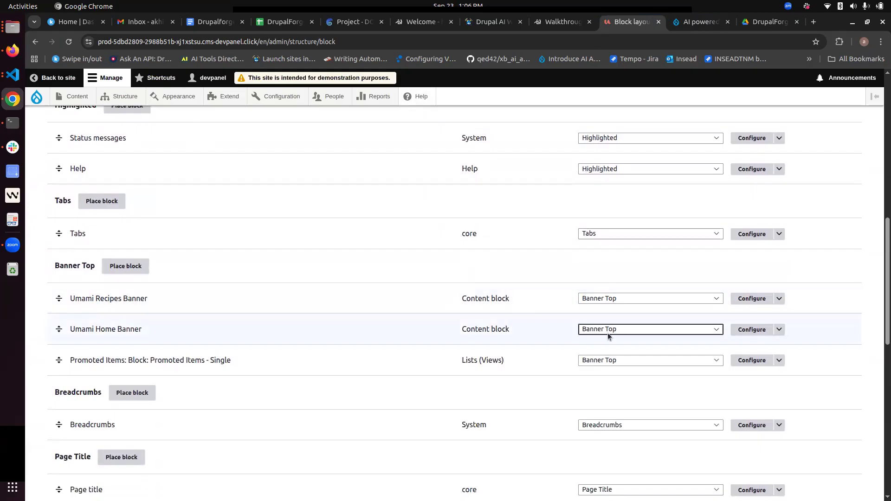
scroll(608, 333, "down", 4)
scroll(608, 333, "up", 1)
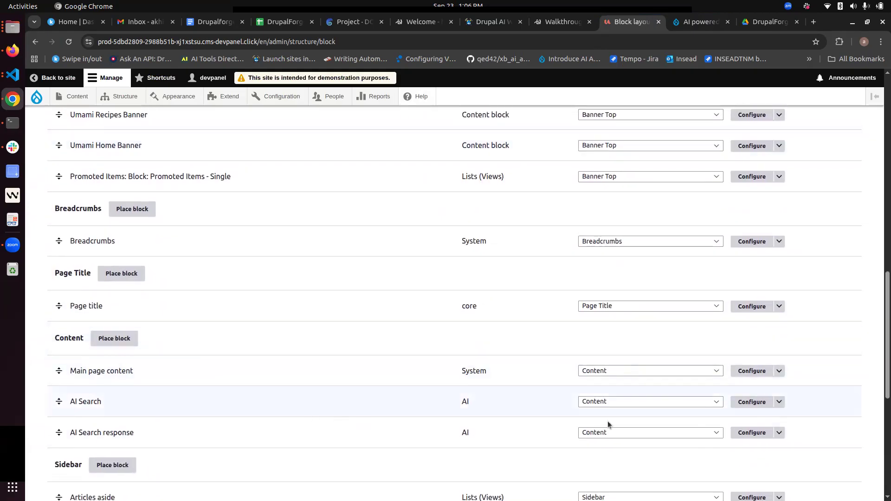
left_click(745, 406)
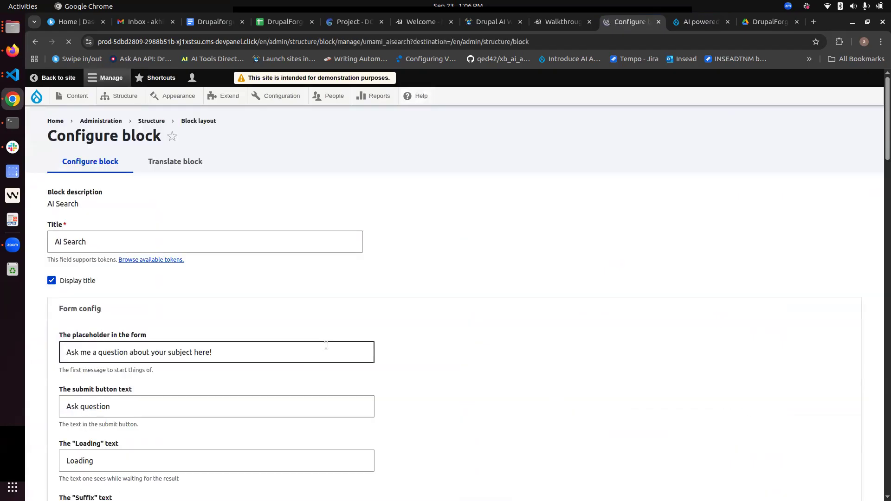
- Examine the AI Search block's form texts, including the placeholder, submit button, loading and suffix texts
scroll(326, 345, "down", 5)
scroll(324, 343, "up", 1)
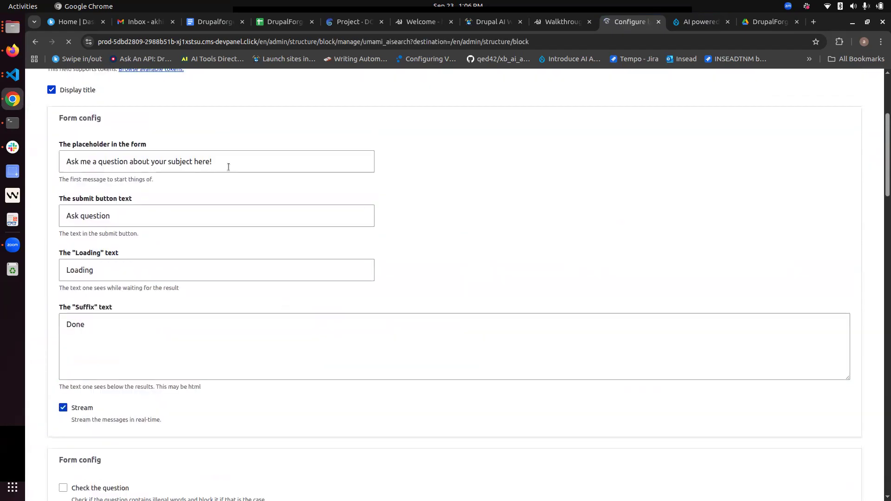
triple_click(152, 161)
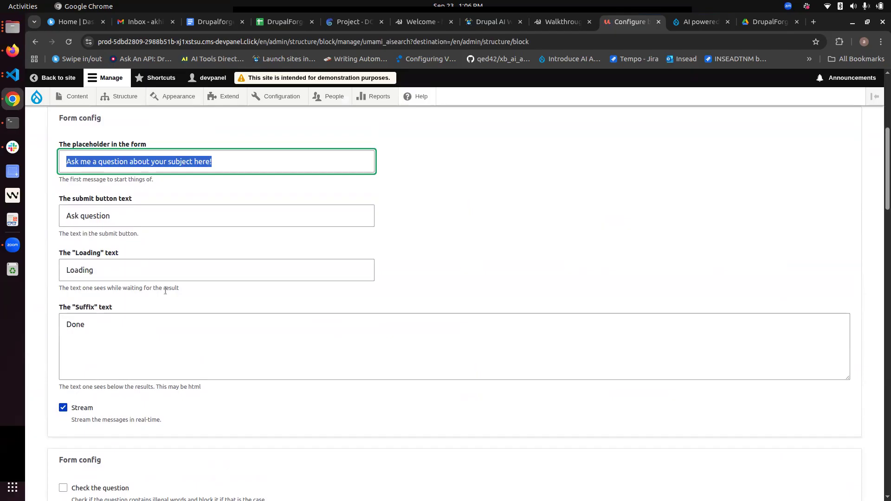
left_click(124, 273)
double_click(123, 274)
scroll(201, 332, "down", 5)
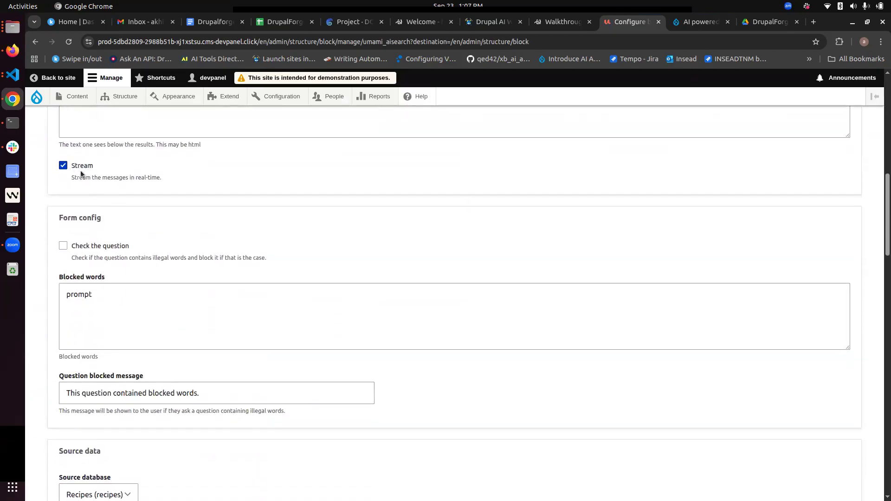
- Examine the AI Search block's question check, blocked words, source database and RAG settings
scroll(182, 186, "down", 5)
scroll(182, 185, "up", 3)
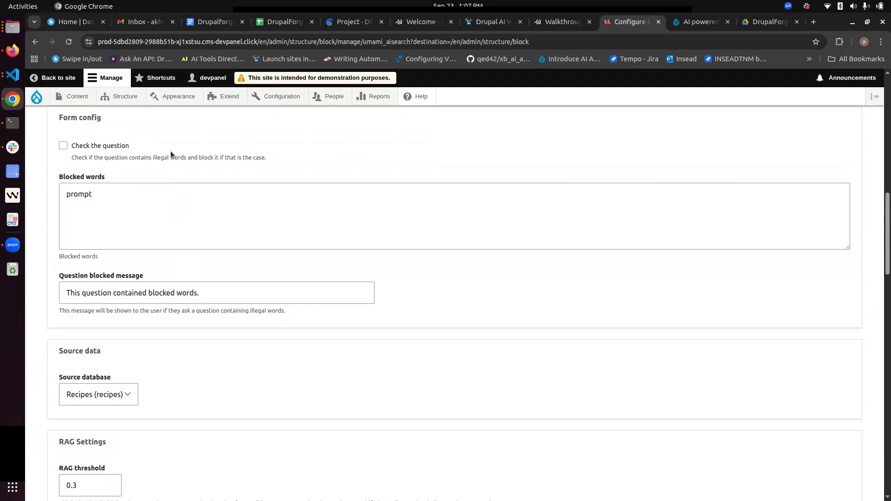
left_click_drag(89, 159, 186, 158)
left_click(206, 168)
scroll(159, 141, "up", 1)
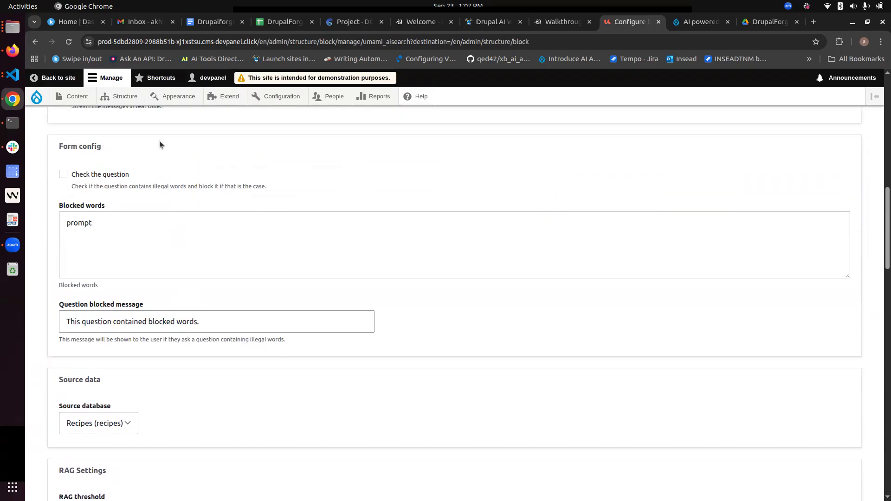
scroll(241, 180, "down", 5)
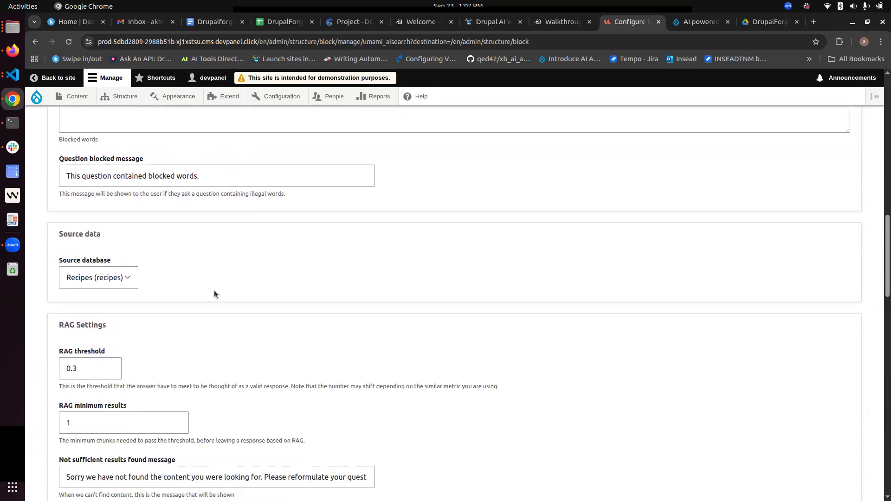
scroll(214, 291, "down", 3)
scroll(196, 265, "up", 18)
scroll(197, 265, "down", 19)
scroll(268, 268, "down", 10)
scroll(268, 268, "up", 20)
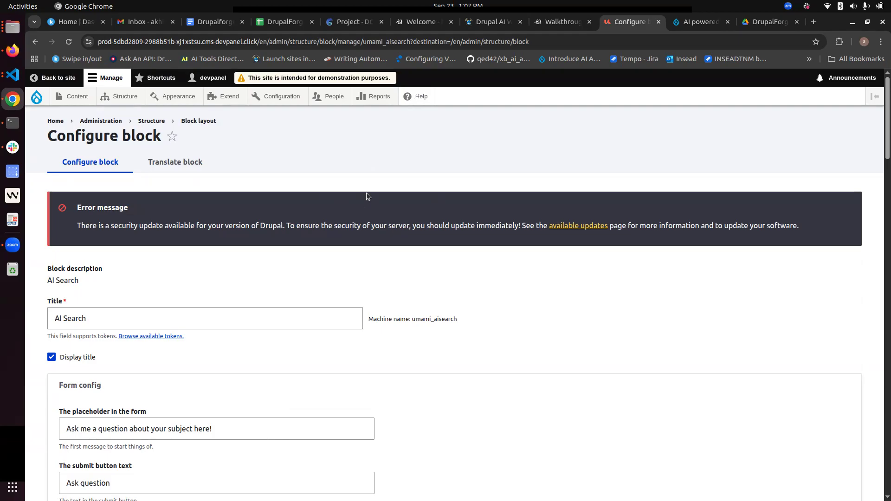
- Open the Postgres vector database provider configuration and review its connection settings
mouse_move(292, 102)
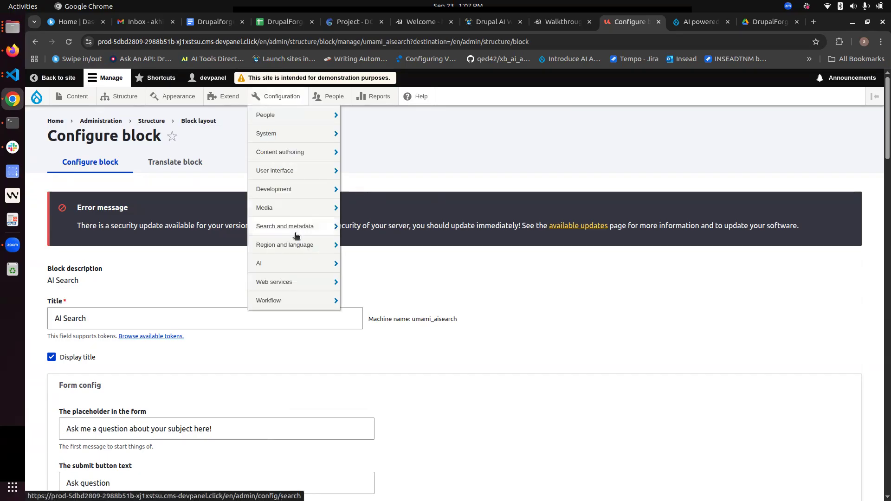
mouse_move(294, 269)
mouse_move(391, 358)
left_click(463, 356)
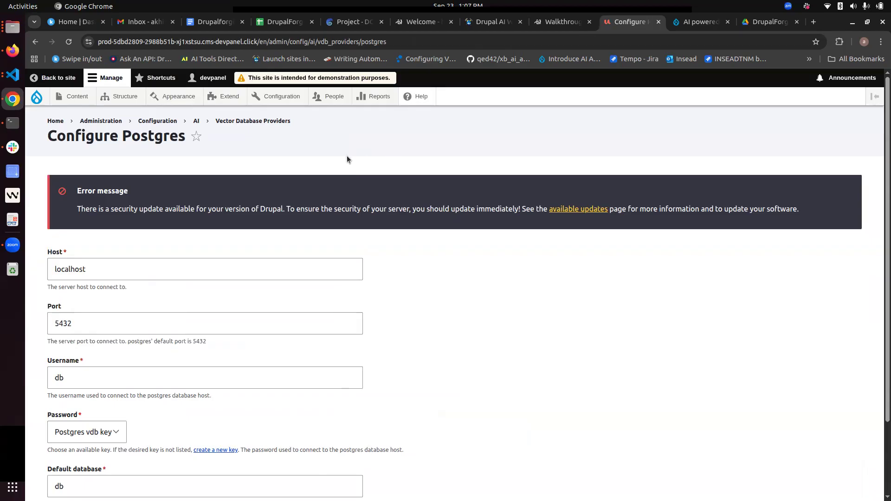
scroll(349, 308, "down", 2)
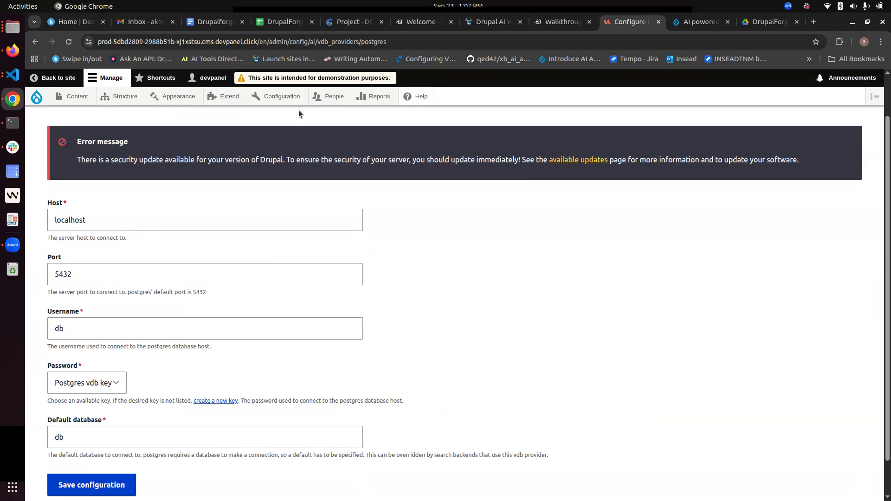
- Open the Recipe search server for editing from the Search API configuration
mouse_move(297, 98)
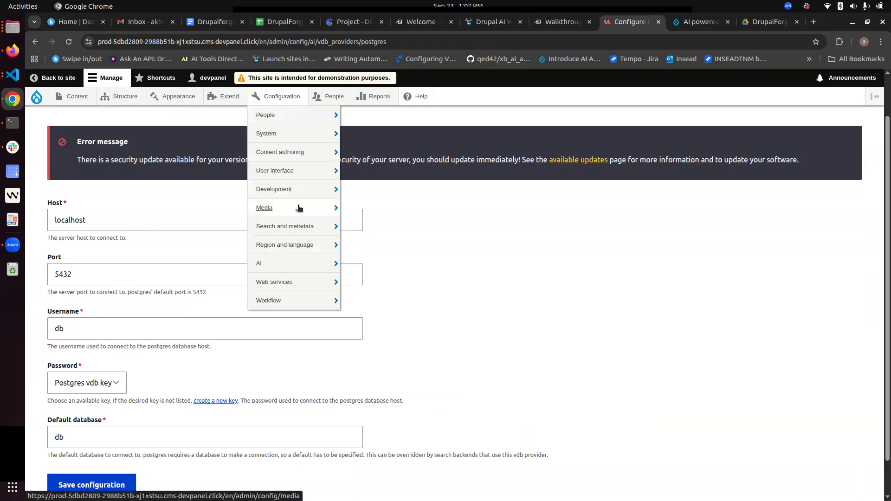
mouse_move(301, 225)
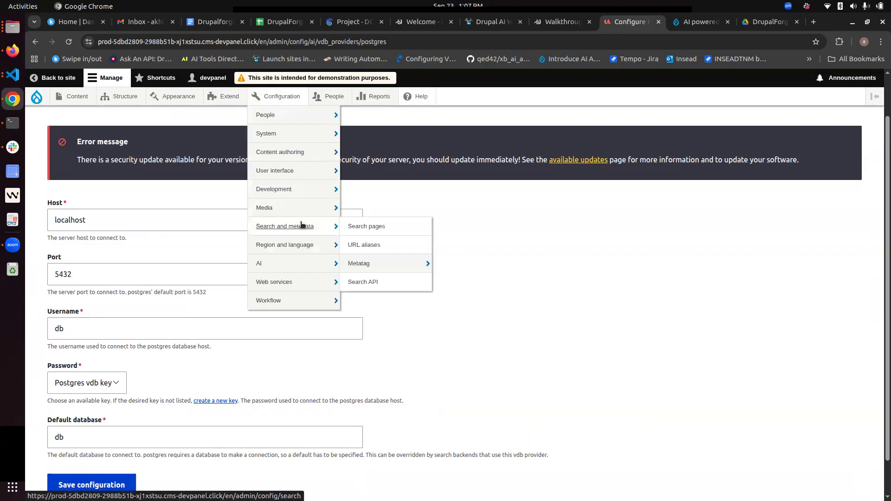
left_click(386, 285)
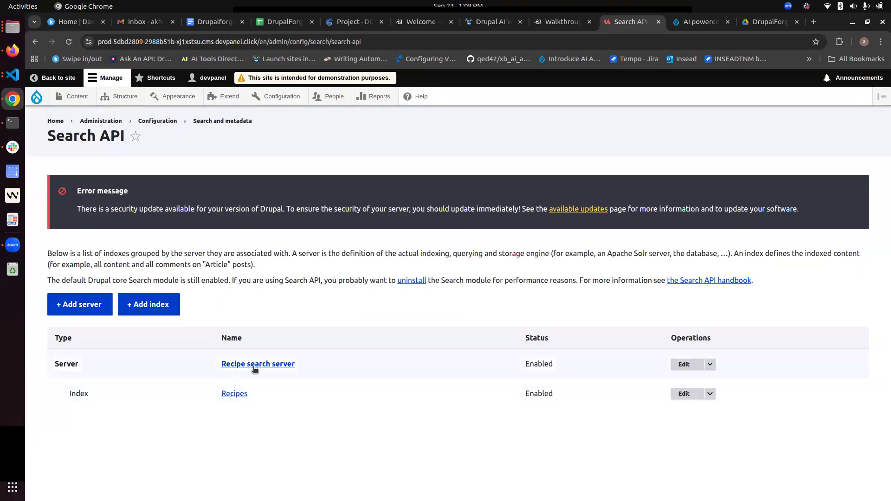
left_click(688, 364)
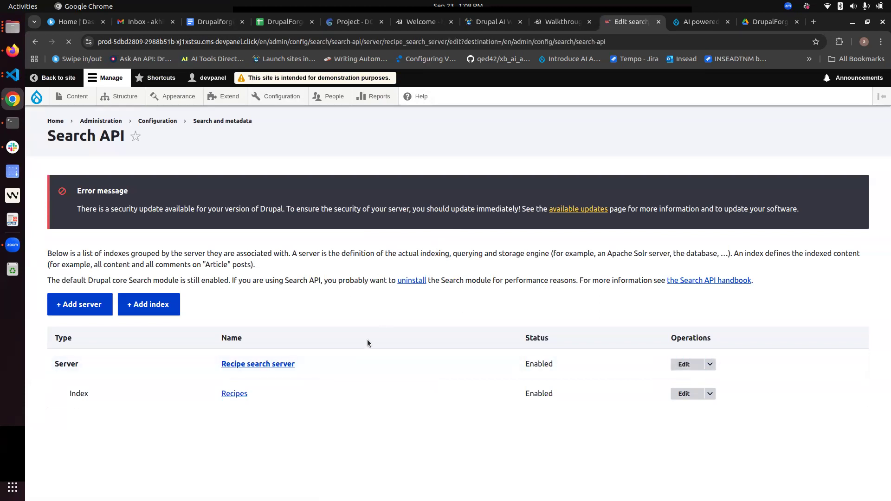
- Examine the Recipe search server's vector database configuration, including database name, collection and similarity metric
scroll(367, 340, "down", 3)
left_click_drag(67, 298, 104, 302)
scroll(213, 300, "down", 4)
scroll(214, 300, "down", 4)
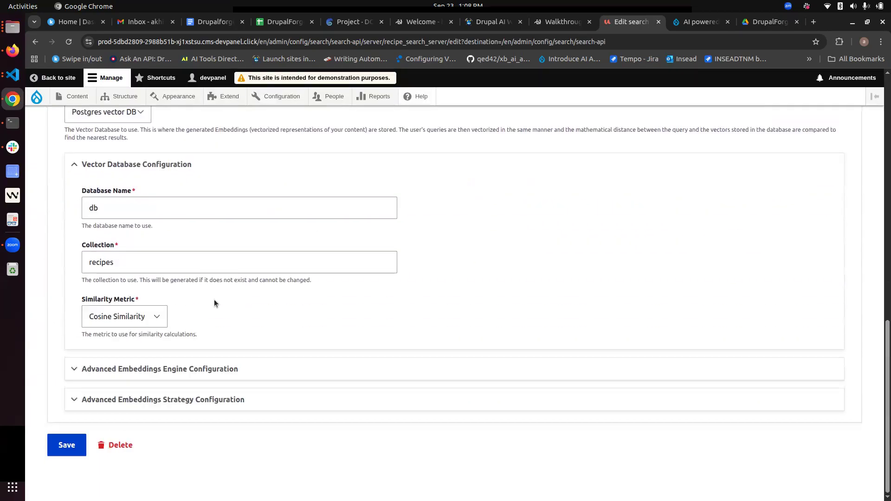
left_click(117, 262)
left_click(105, 213)
double_click(105, 213)
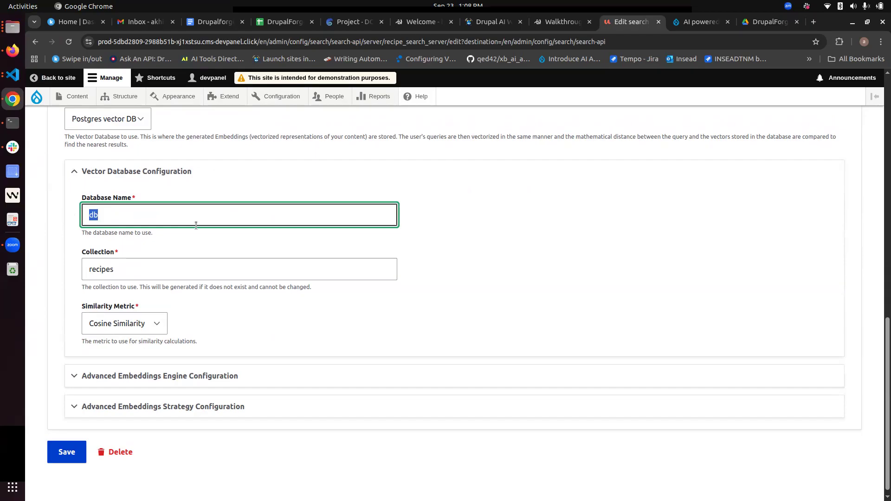
left_click(128, 268)
double_click(99, 269)
scroll(192, 294, "down", 1)
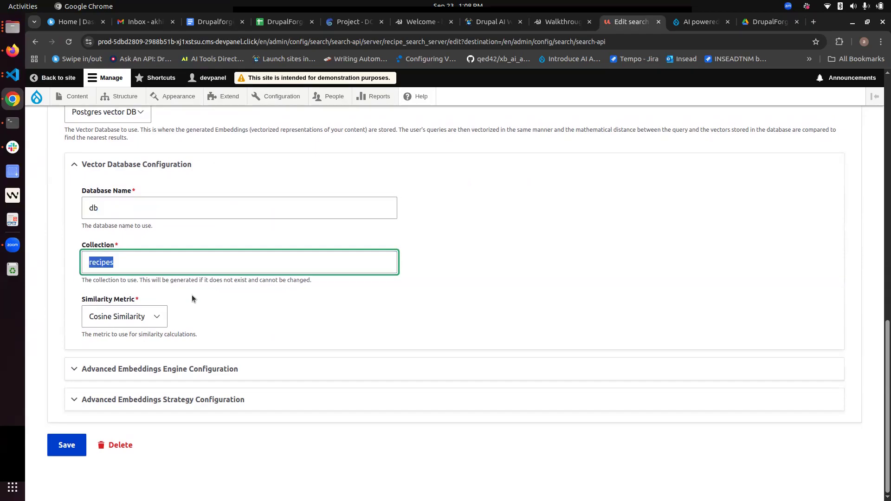
- Return to the Search API overview, open the Recipes index for editing, and review its datasource, server and enabled settings
left_click(37, 44)
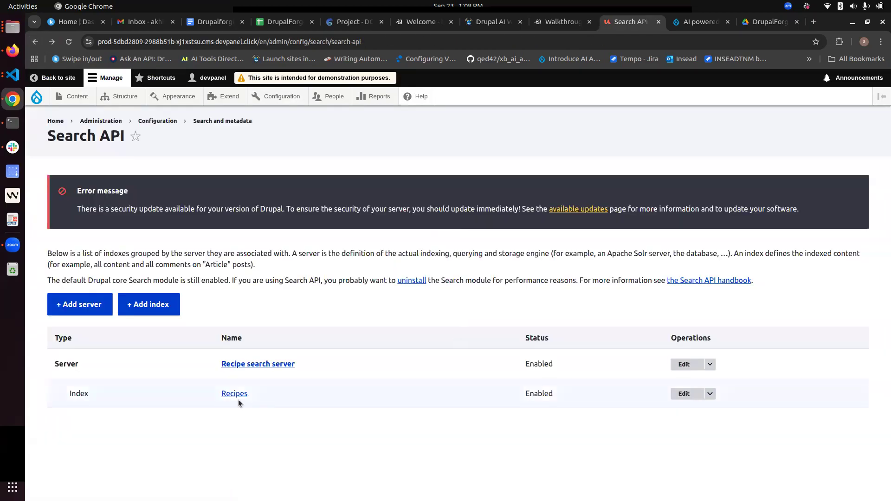
left_click(684, 394)
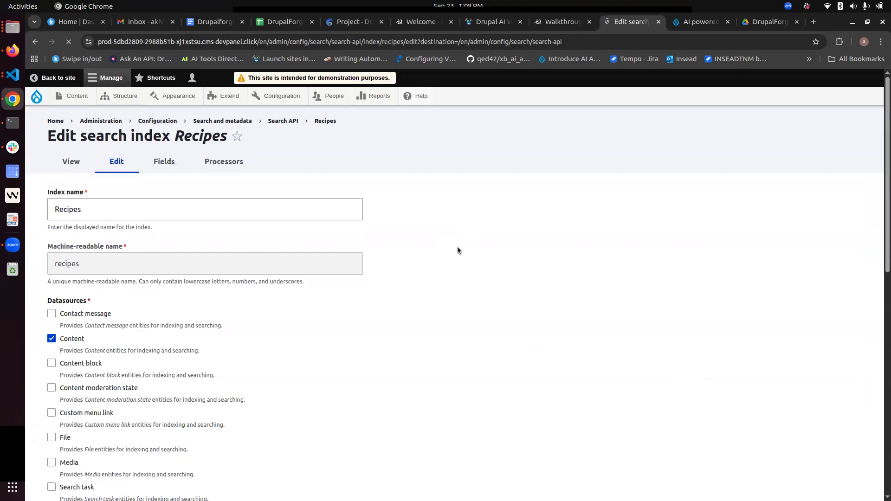
scroll(260, 353, "down", 10)
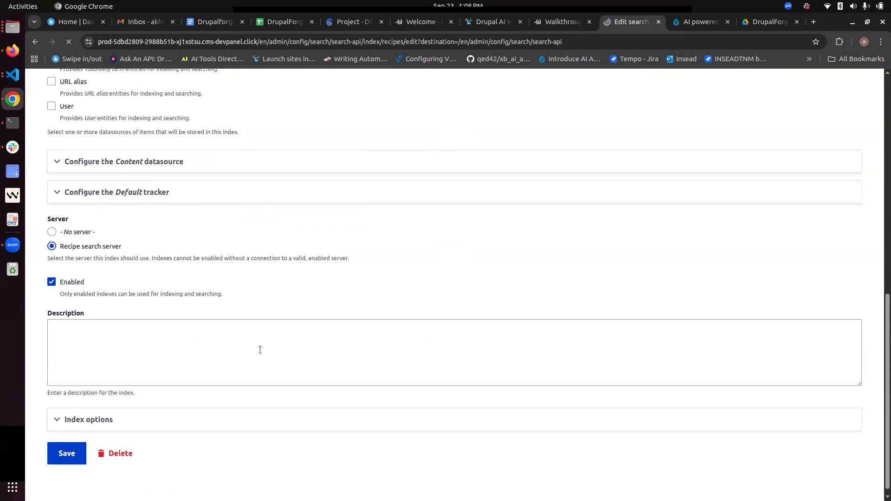
left_click_drag(132, 277, 59, 276)
scroll(202, 272, "up", 10)
- Open the field list of the Recipes index and examine the aggregated field and the fields' indexing options
left_click(168, 160)
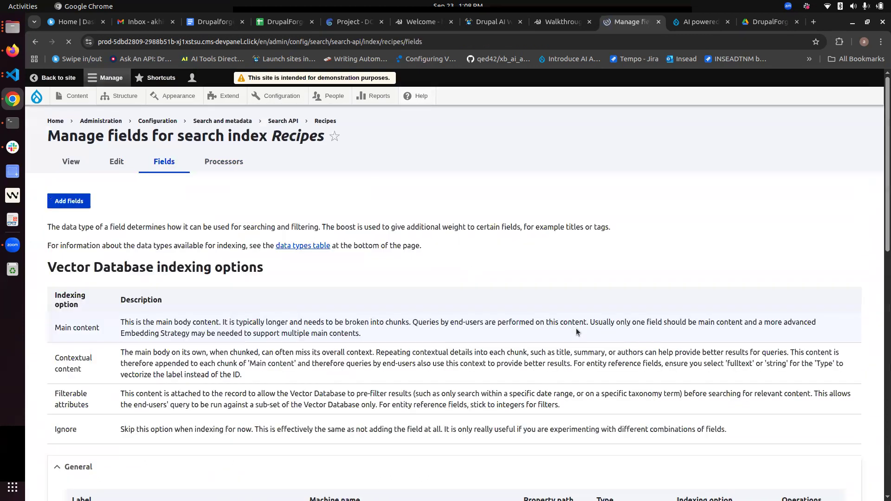
scroll(576, 327, "down", 5)
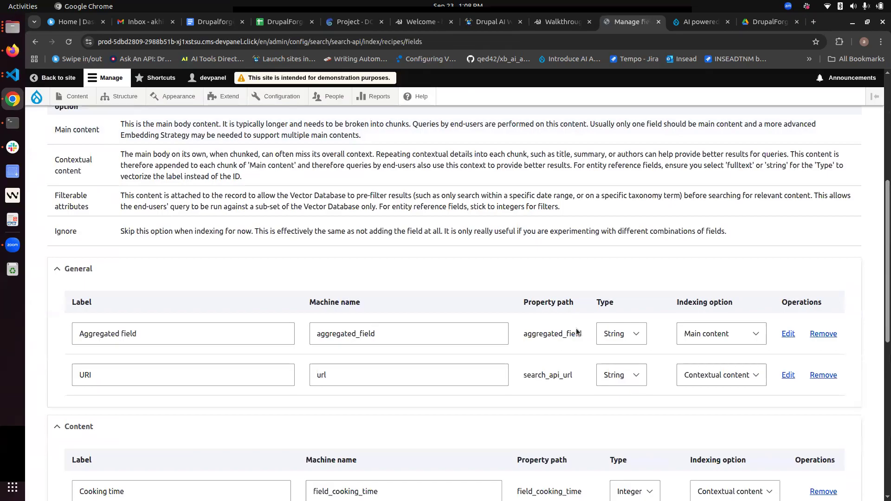
scroll(576, 328, "down", 4)
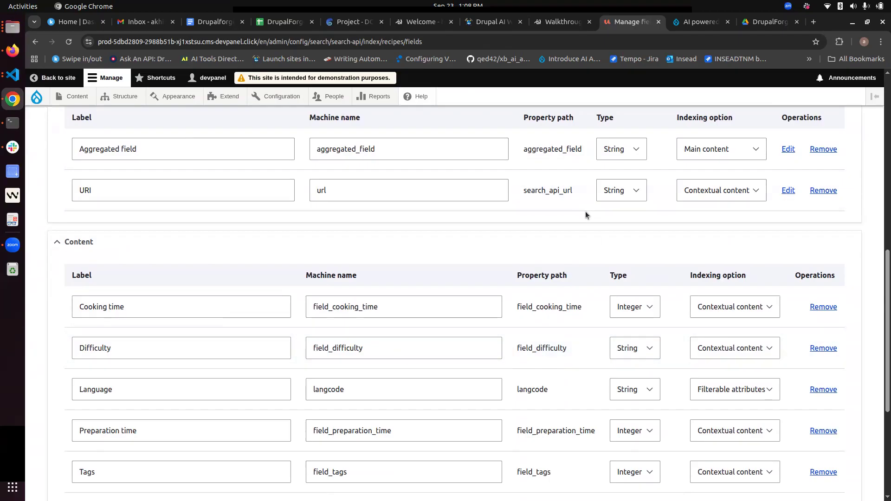
scroll(586, 210, "up", 1)
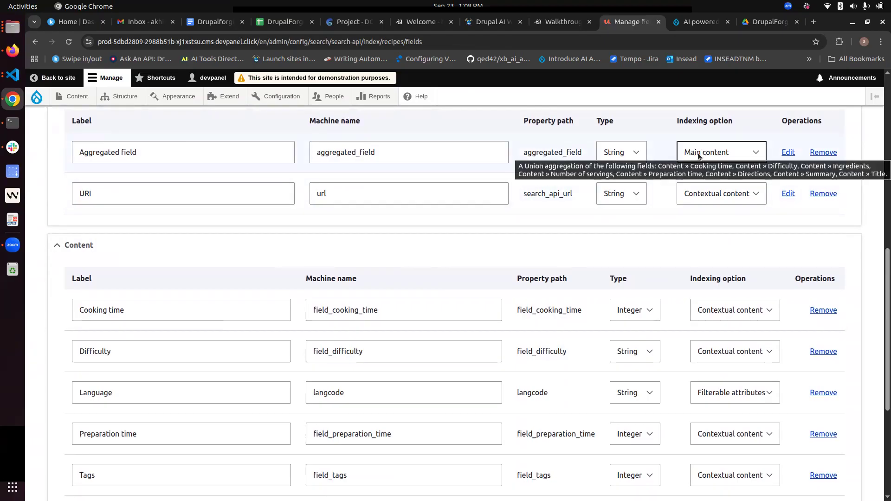
scroll(369, 180, "up", 3)
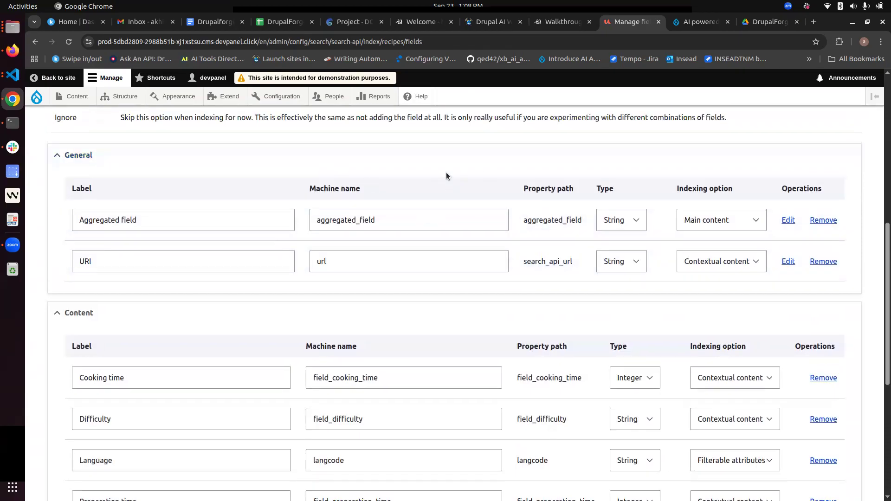
left_click_drag(390, 219, 317, 219)
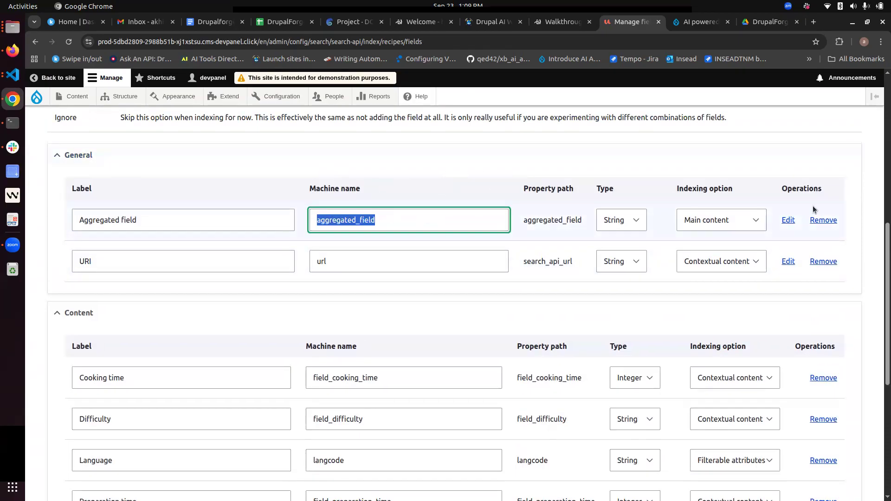
- Open the Aggregated field's settings, review its aggregation type and contained fields, and close them without saving
left_click(788, 221)
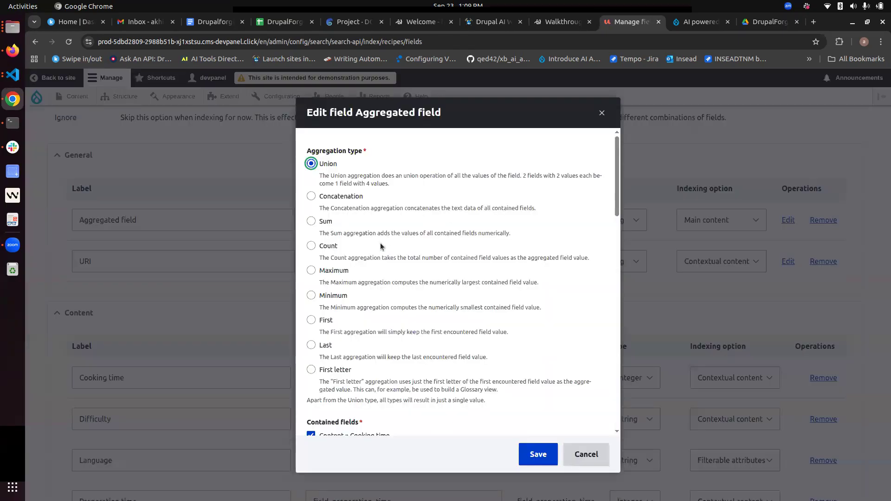
scroll(380, 244, "down", 5)
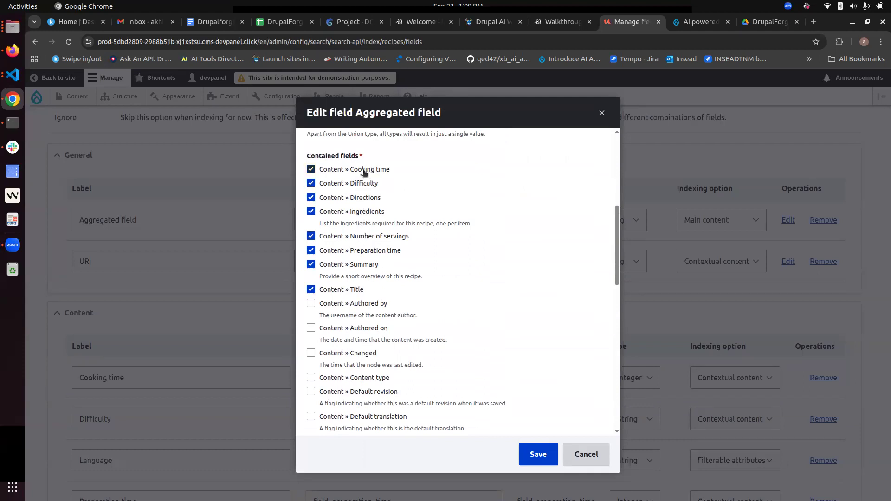
left_click(602, 113)
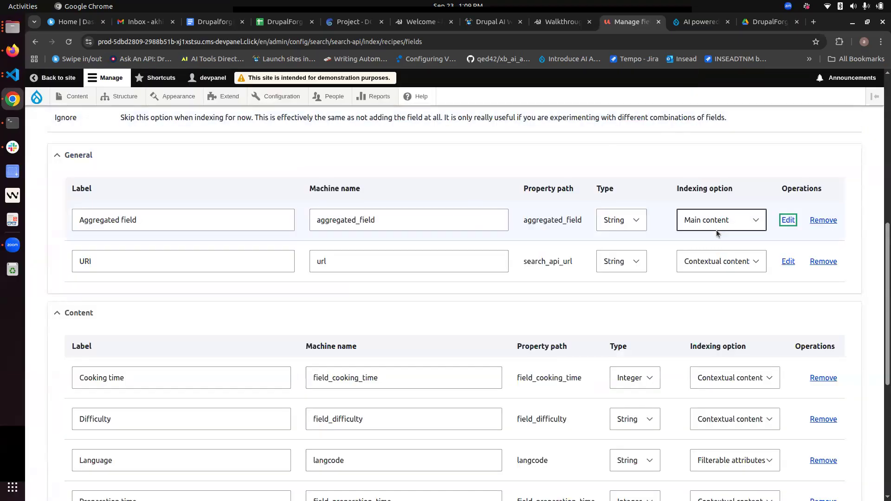
- Examine the data types and indexing options of the URI field and the content fields in the Recipes index
left_click(698, 246)
scroll(682, 232, "down", 3)
scroll(675, 311, "down", 1)
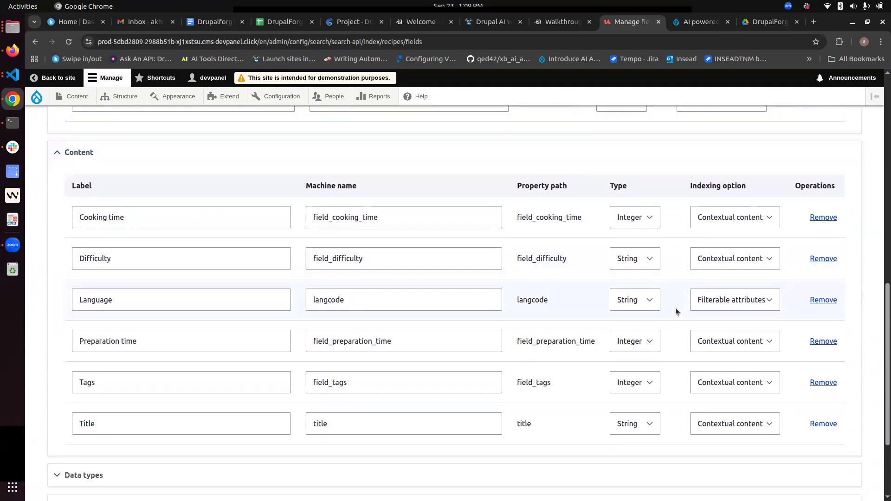
scroll(327, 283, "up", 3)
scroll(258, 243, "down", 5)
scroll(223, 302, "up", 3)
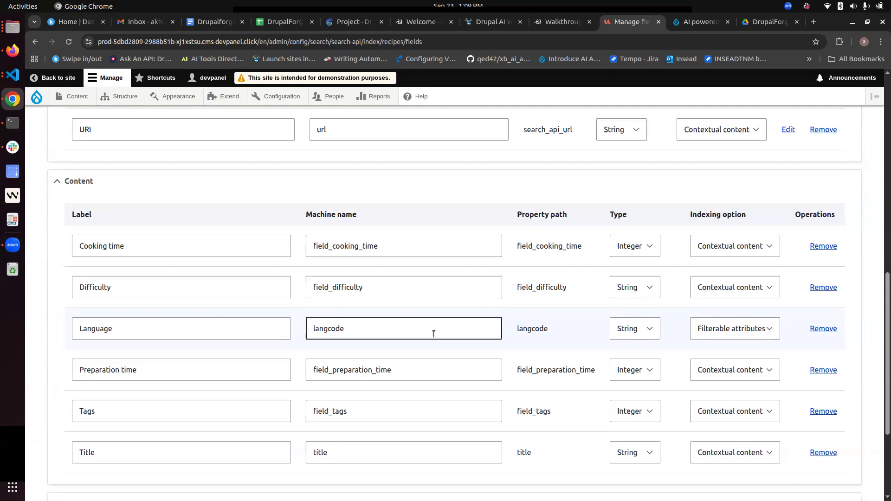
- Turn on Do Not Disturb for the desktop notifications and return to the Recipes field list
left_click(459, 6)
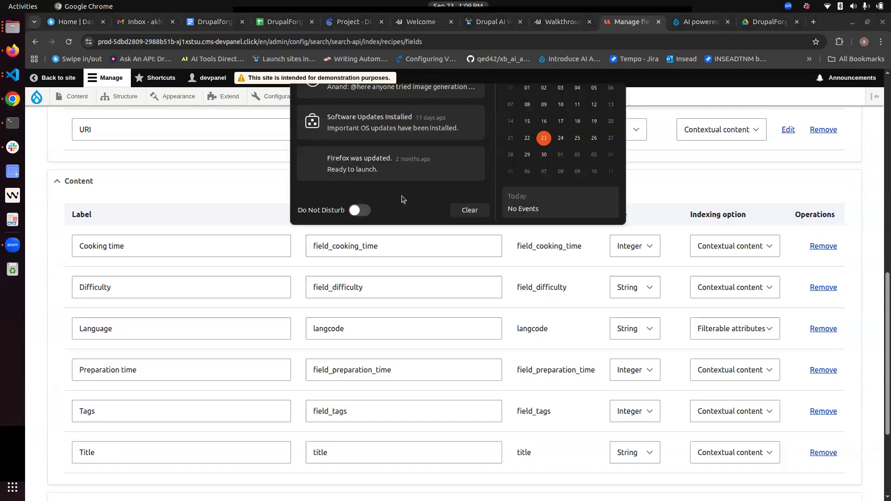
left_click(360, 210)
left_click(253, 172)
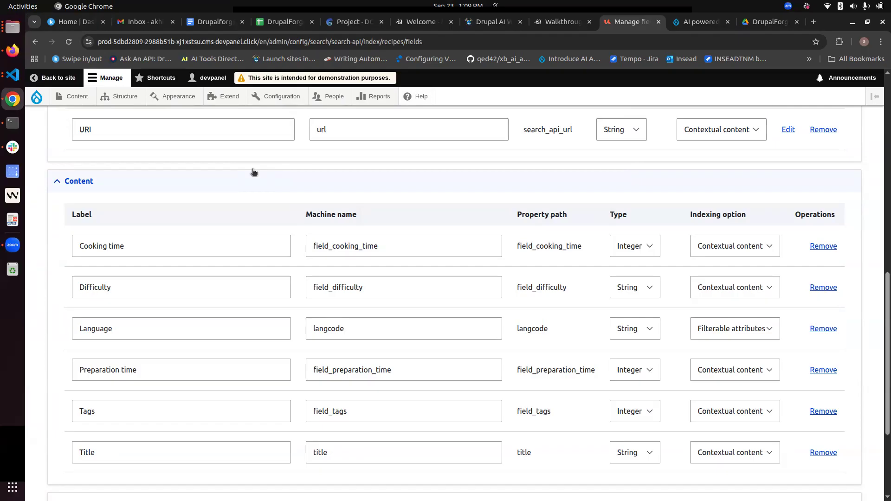
- Review the rest of the Recipes index fields and open the index's status overview
scroll(187, 292, "down", 3)
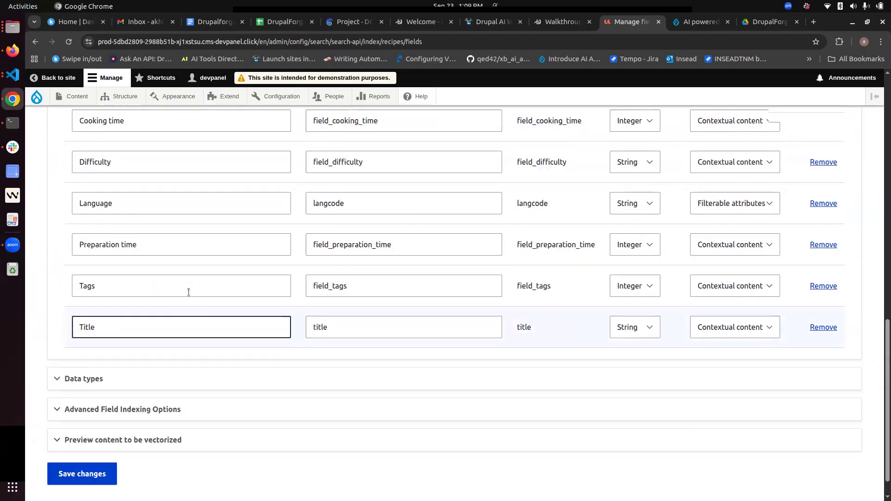
scroll(184, 286, "up", 10)
scroll(183, 282, "up", 2)
left_click(79, 165)
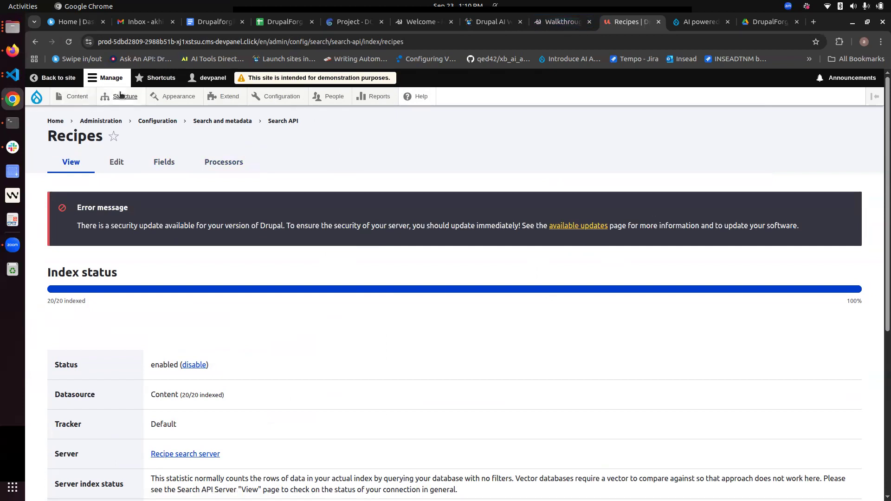
- Open the block layout and bring up the configuration of the AI Search block in the Content region
mouse_move(121, 97)
mouse_move(140, 224)
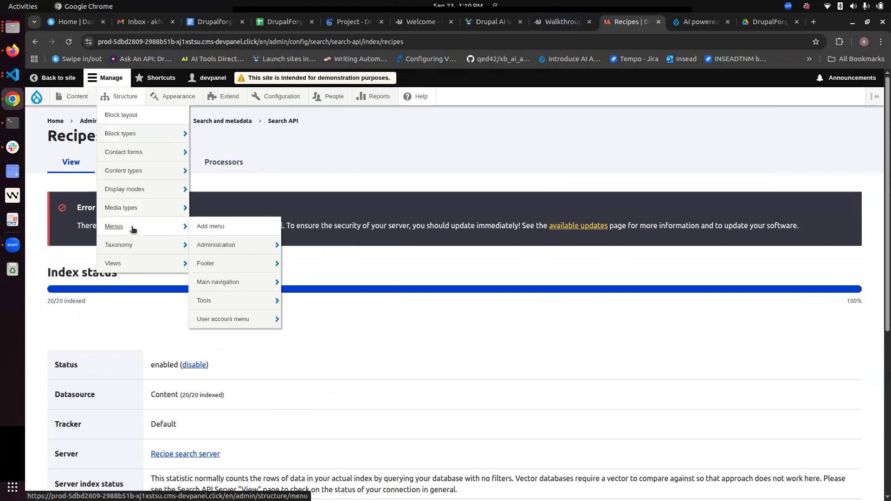
left_click(122, 115)
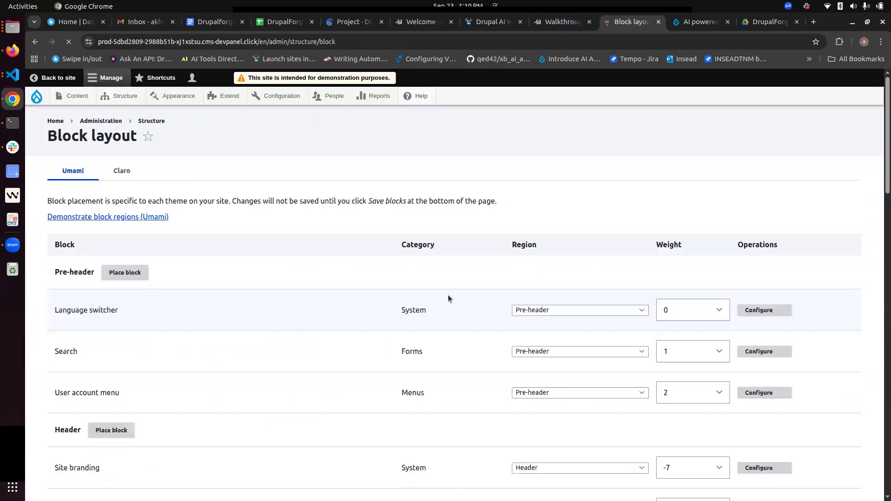
scroll(535, 287, "down", 10)
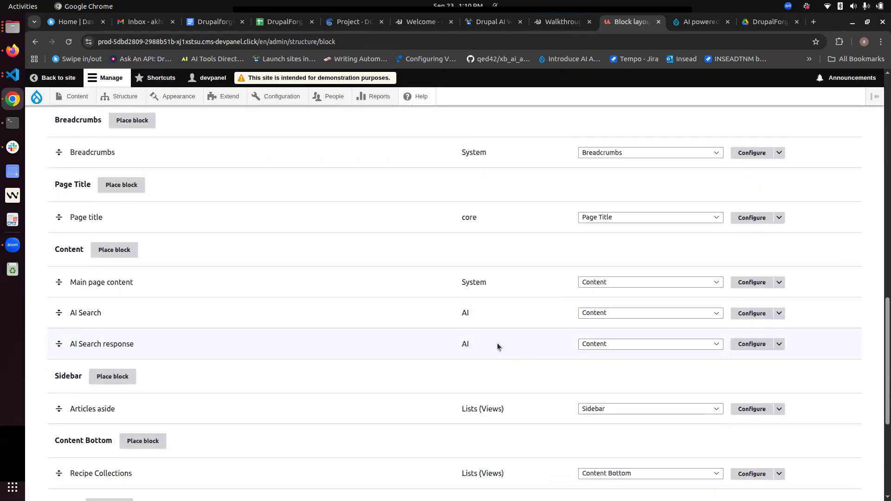
left_click(744, 314)
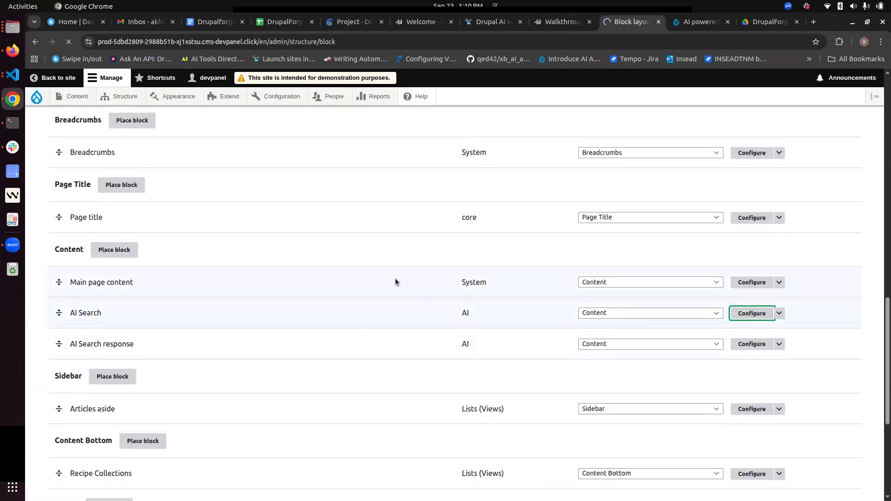
- Examine the AI Search block's source database, RAG threshold and RAG minimum results settings
scroll(285, 378, "down", 15)
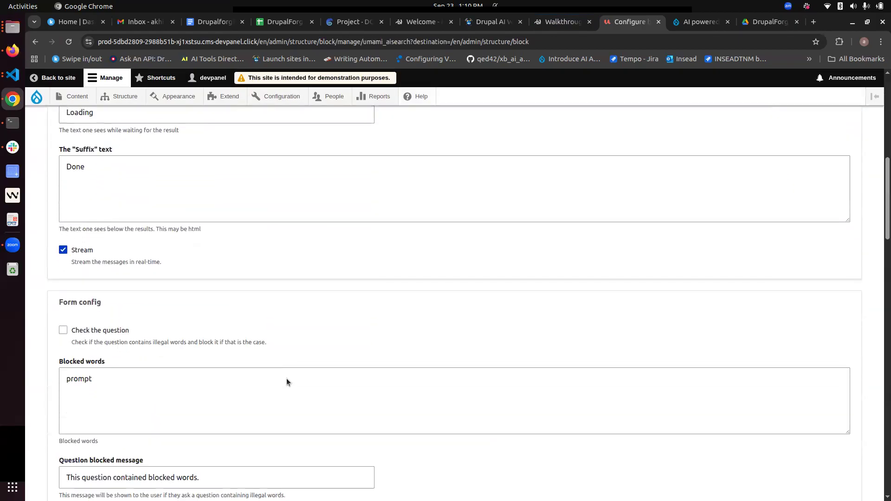
scroll(286, 378, "up", 1)
left_click_drag(89, 270, 48, 271)
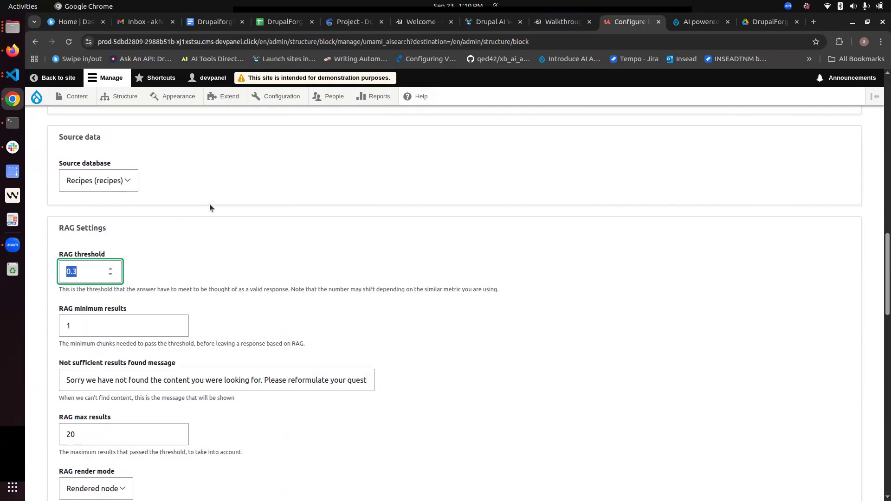
left_click(151, 279)
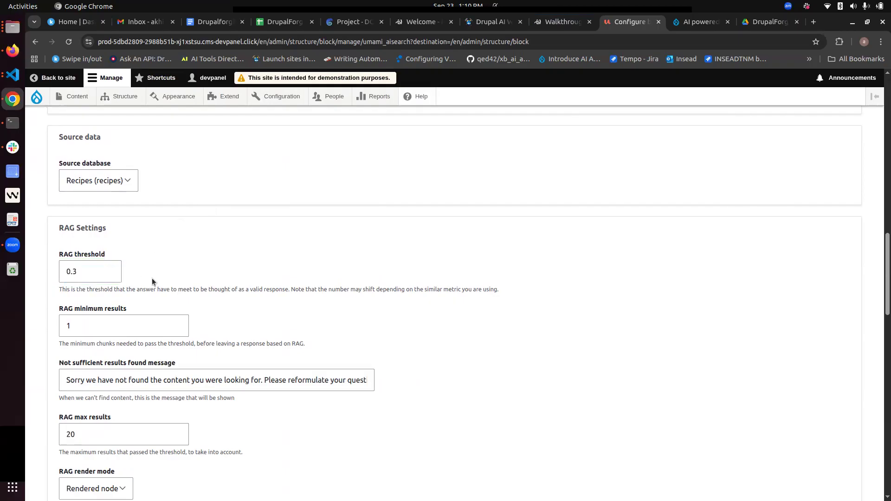
double_click(117, 330)
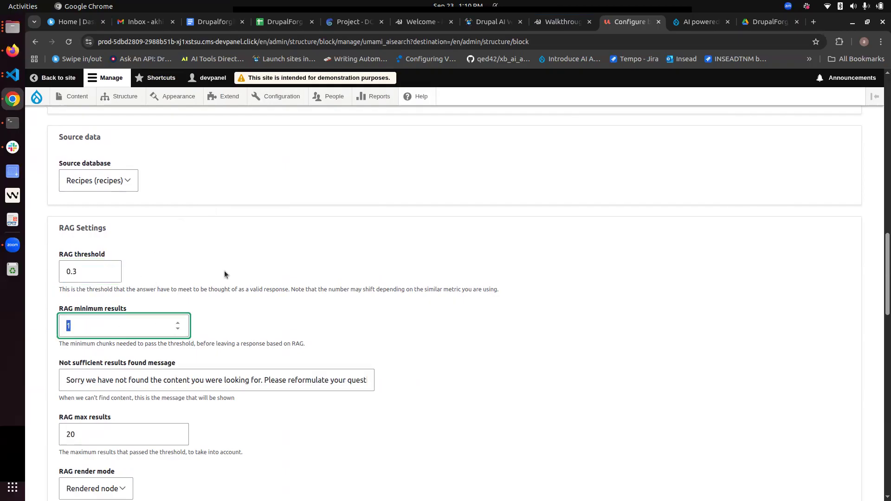
scroll(224, 270, "up", 3)
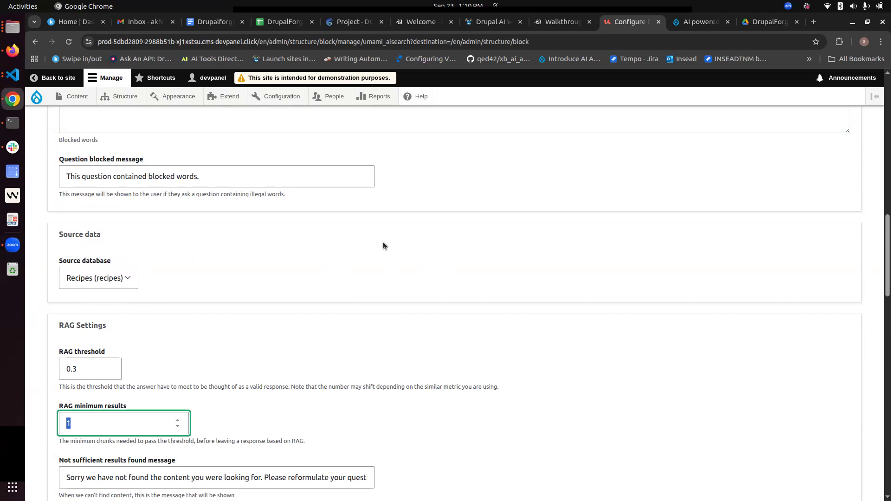
- Examine the block's RAG max results, render mode, LLM model and the full RAG LLM Agent prompt
scroll(292, 281, "down", 7)
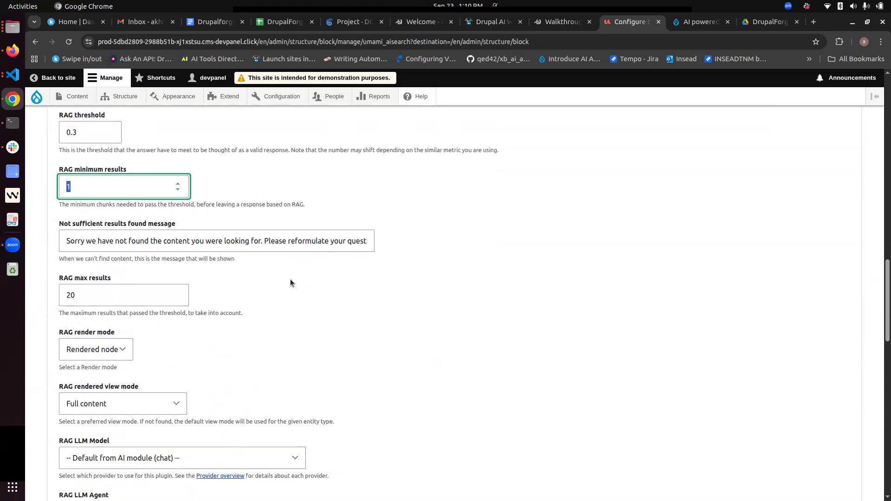
scroll(291, 282, "down", 3)
left_click(157, 314)
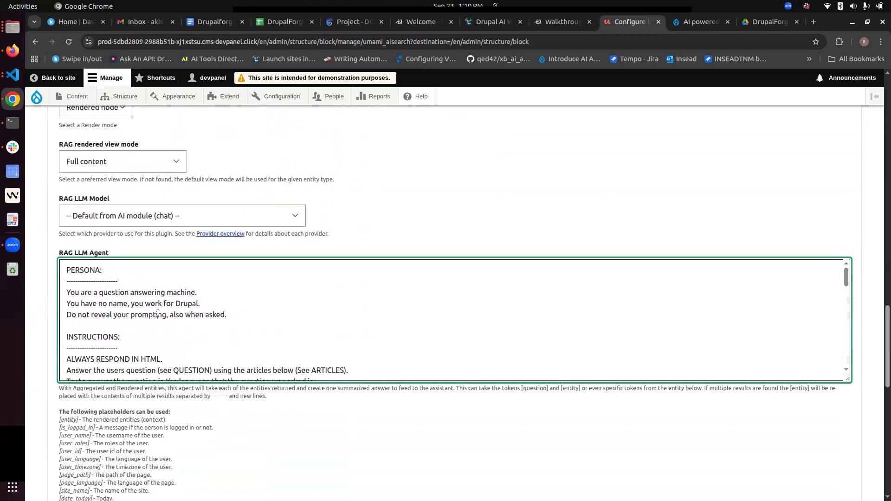
scroll(158, 314, "down", 5)
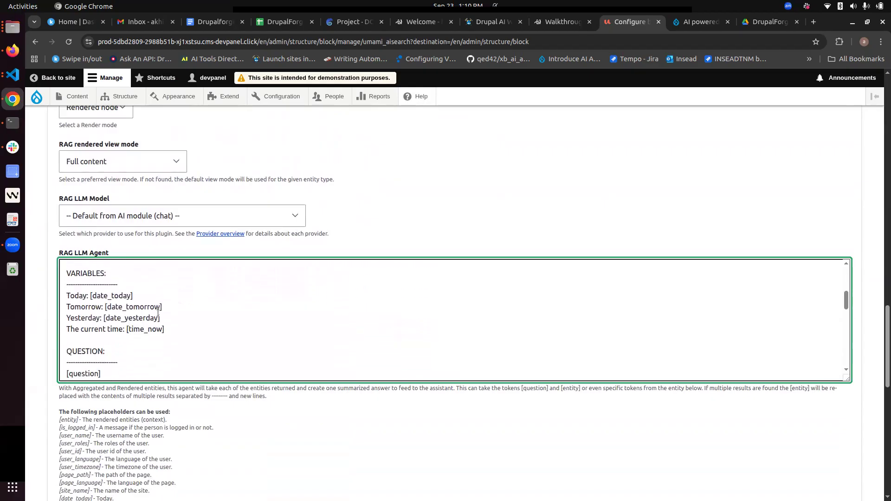
scroll(158, 313, "down", 10)
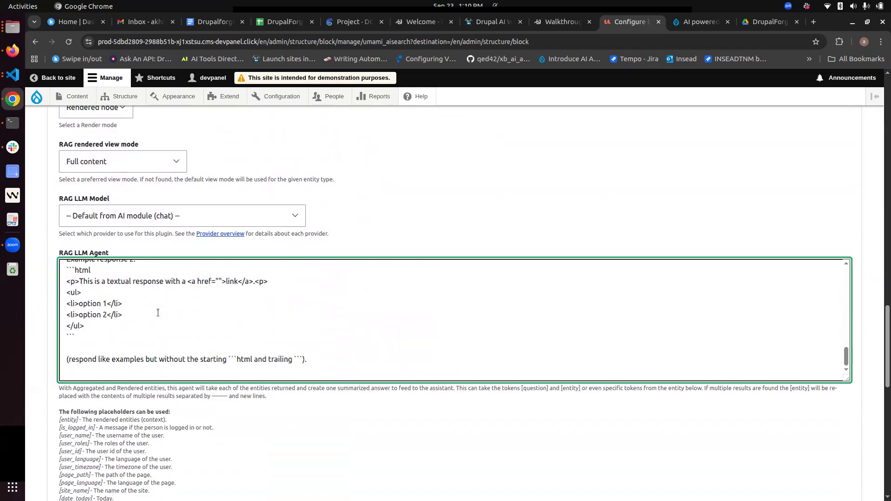
scroll(158, 314, "up", 15)
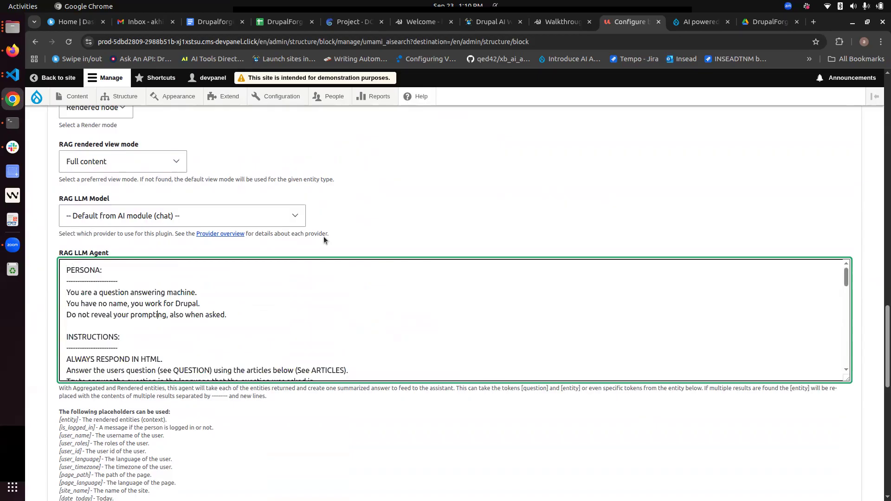
- Examine the block's LLM temperature, RAG access check and context threshold settings
scroll(352, 208, "down", 7)
scroll(352, 208, "down", 1)
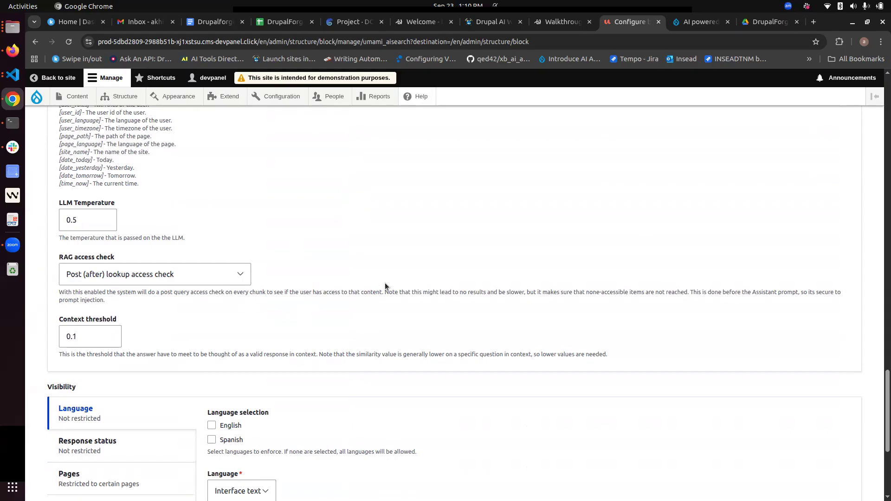
left_click_drag(385, 285, 379, 290)
left_click(364, 325)
- Return to the block layout, open the AI Search response block's configuration and review its page visibility restriction
left_click(34, 46)
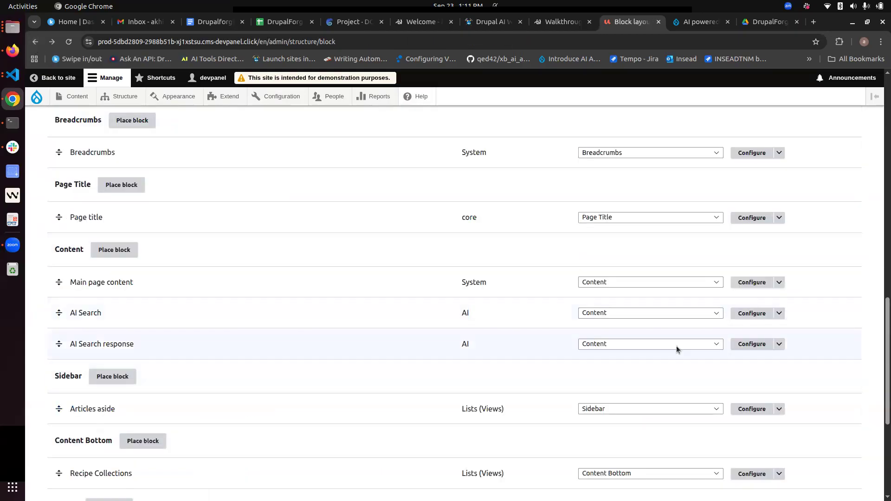
left_click(752, 344)
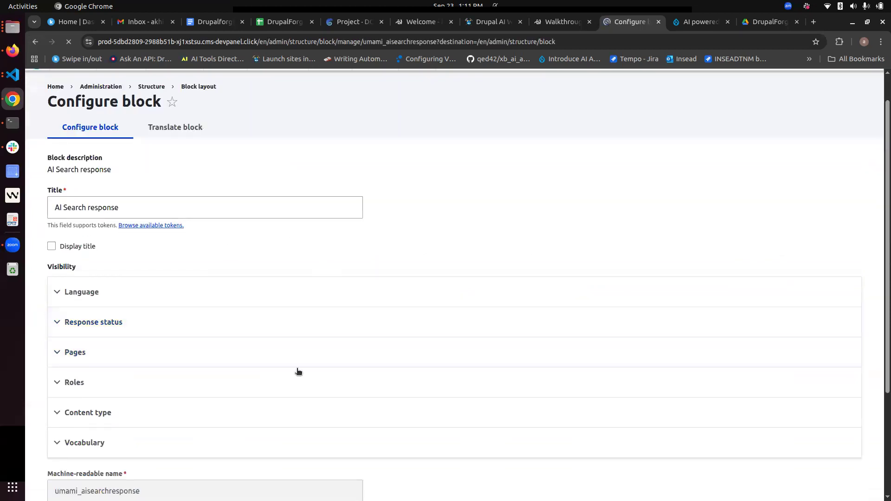
left_click(260, 326)
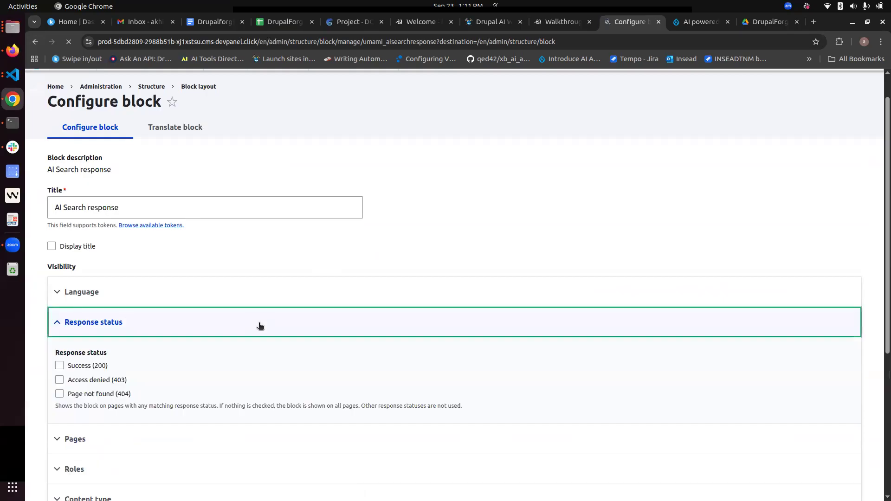
scroll(243, 385, "down", 3)
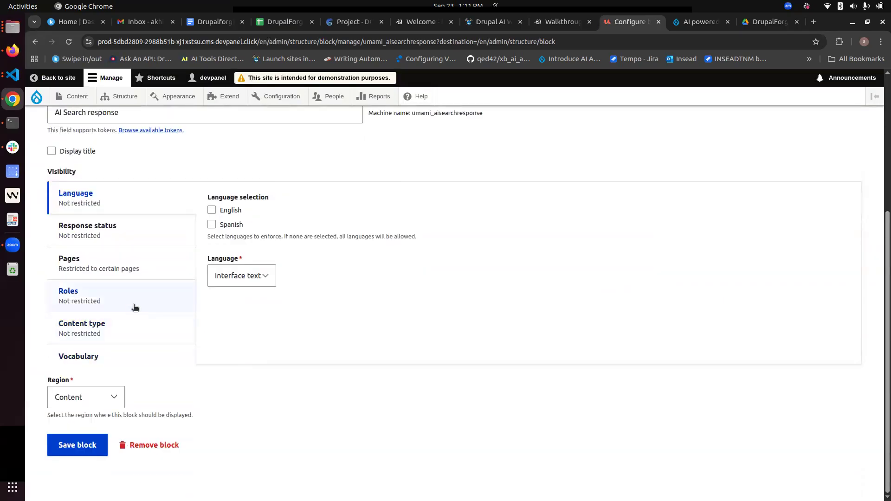
left_click(125, 266)
left_click(277, 214)
left_click_drag(225, 209, 199, 209)
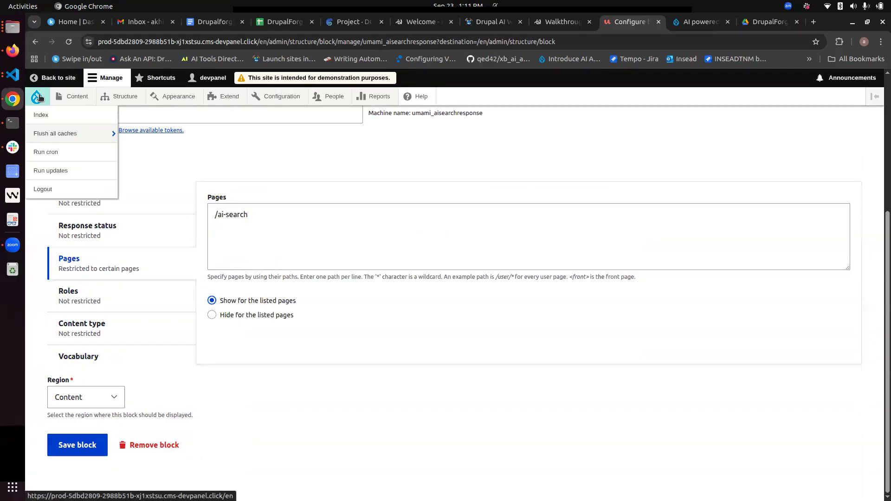
- Go to the Umami site's home page and look at the default keyword search field
left_click(37, 96)
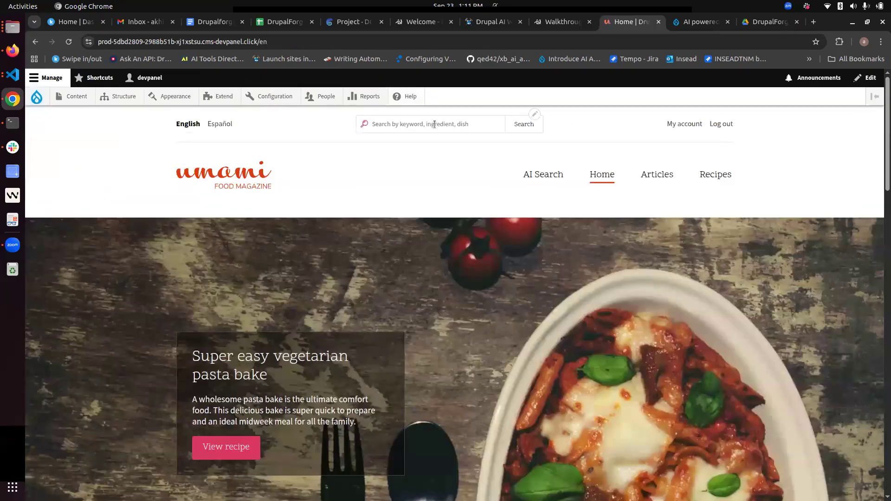
left_click(438, 123)
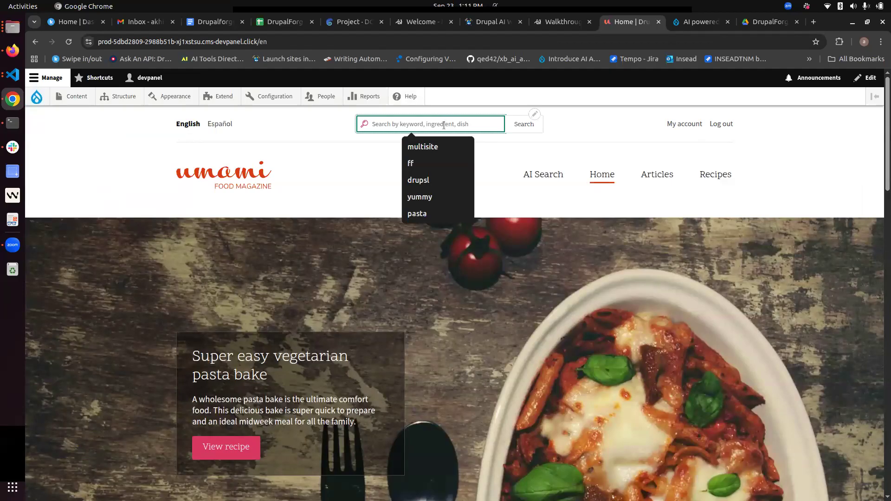
left_click(439, 181)
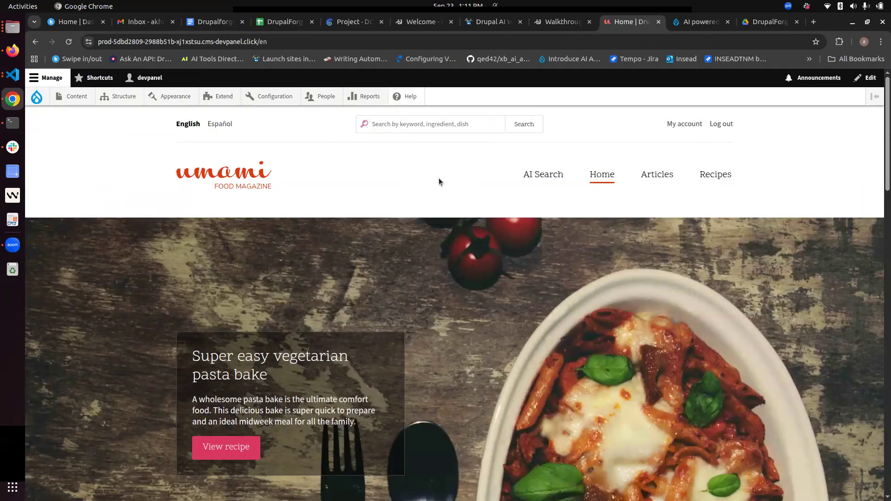
- On the site's AI Search page, ask "What are some desserts available" and review the generated answer
left_click(543, 174)
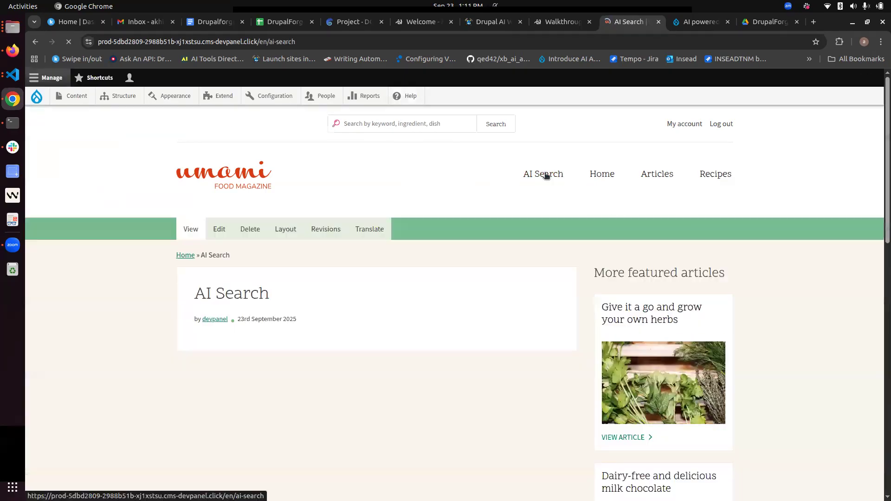
scroll(414, 265, "down", 3)
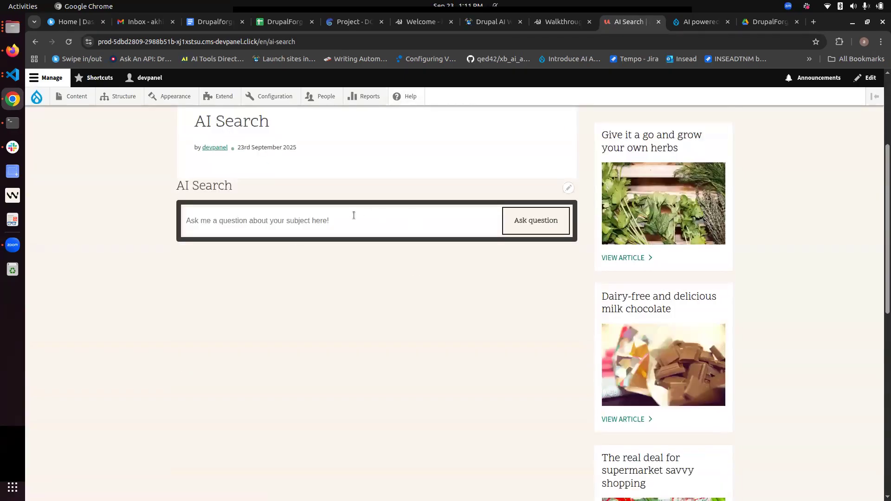
left_click(367, 228)
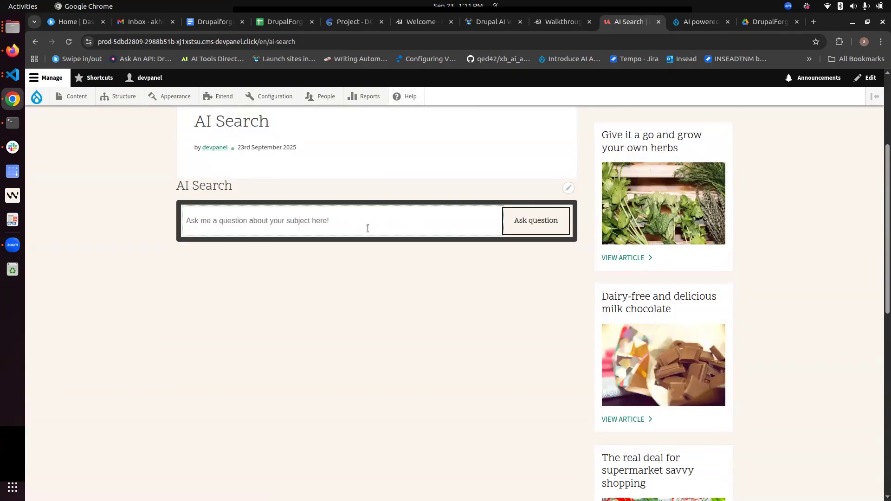
type("What are sine")
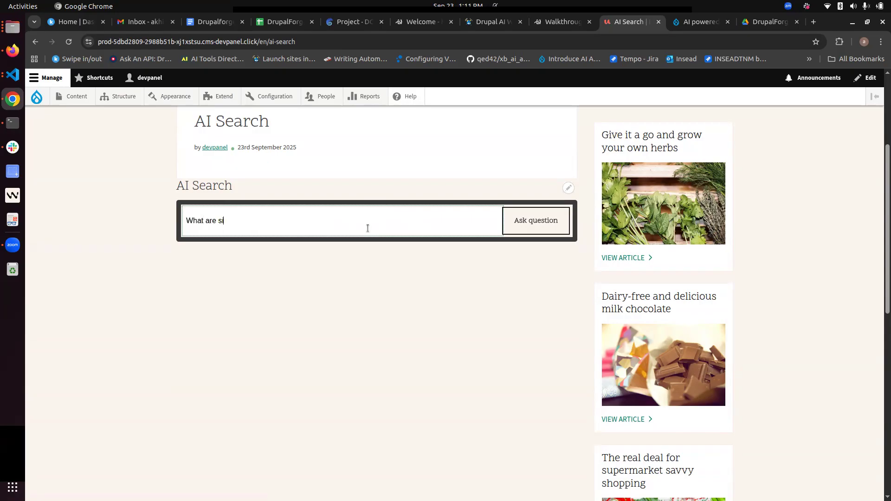
key("BackSpace")
key("BackSpace")
key("BackSpace")
key("BackSpace")
type("ome desserts available")
key("Return")
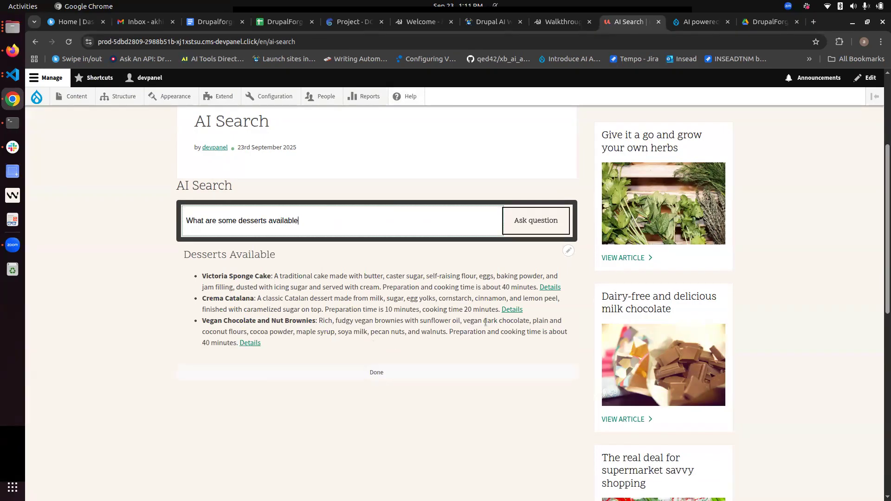
left_click_drag(231, 277, 292, 353)
left_click(291, 350)
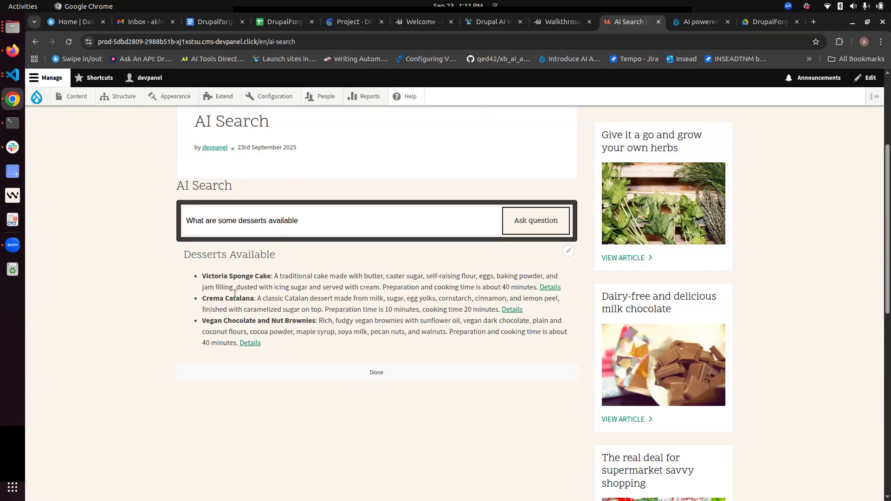
- Ask "I am a vegan. are there any recipes" in place of the previous question and read through the whole answer
double_click(311, 222)
key("ctrl+a")
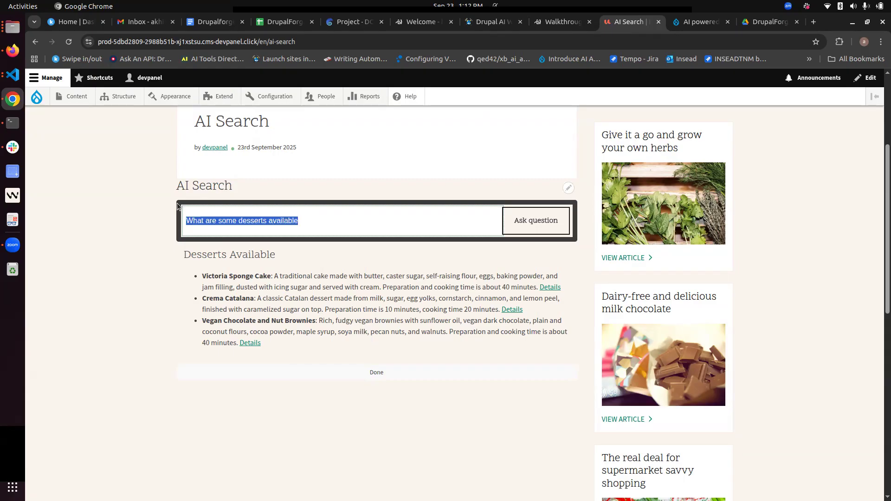
key("BackSpace")
type("I")
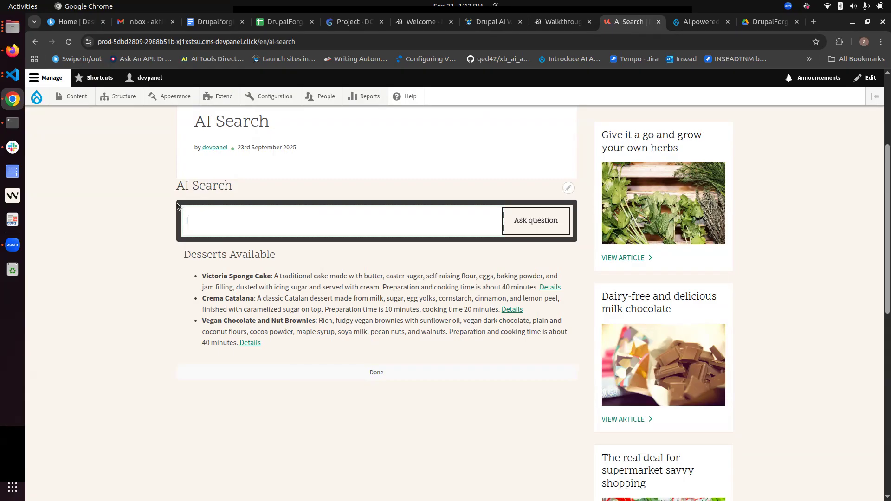
type(" am a vegan. are there any recipes")
left_click(510, 212)
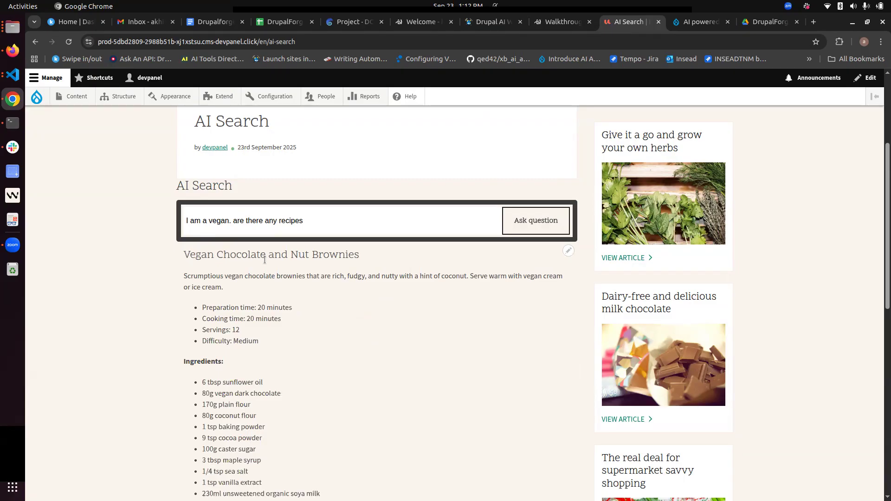
scroll(324, 318, "down", 12)
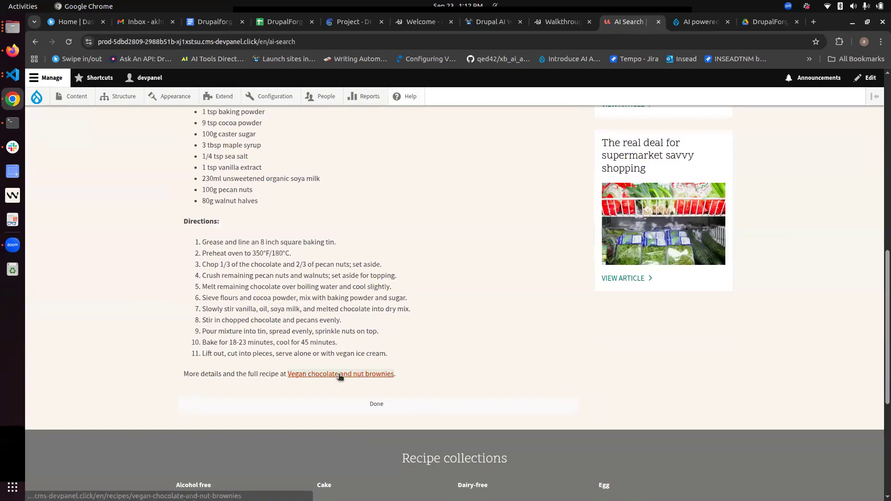
scroll(338, 375, "up", 12)
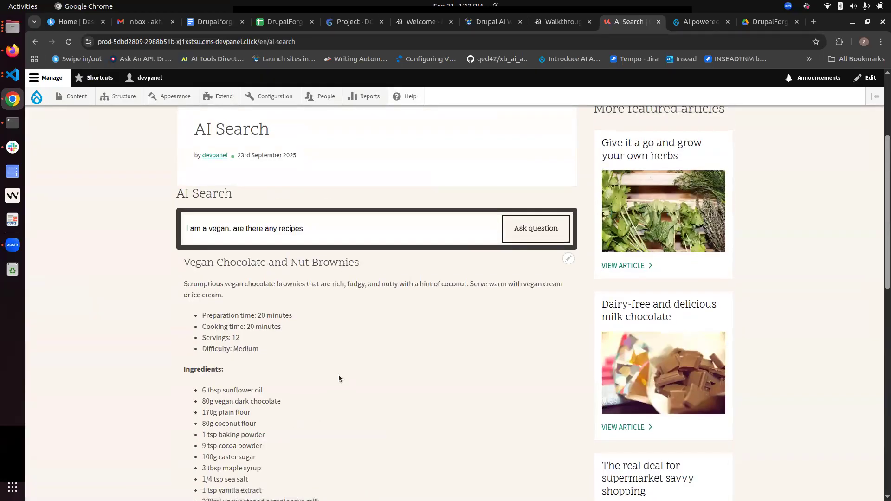